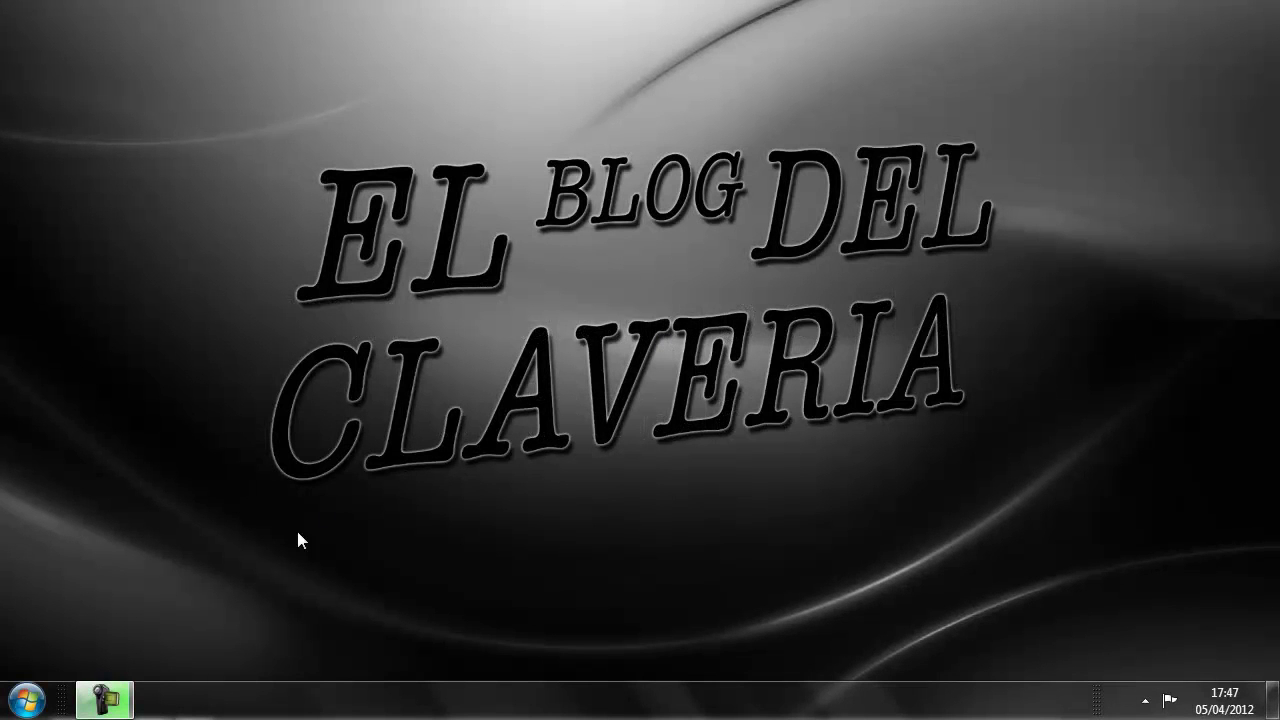
Launch Google SketchUp from the Google SketchUp 8 folder under All Programs in the Start menu.
click(30, 698)
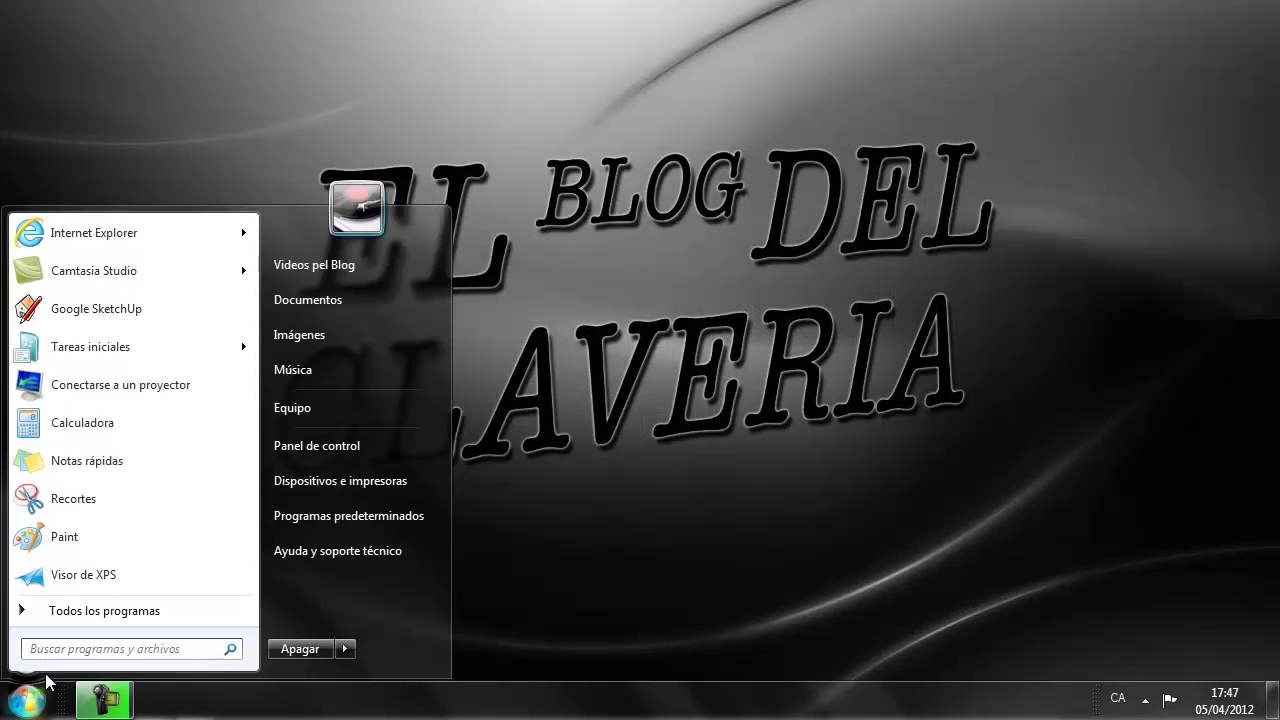
click(140, 611)
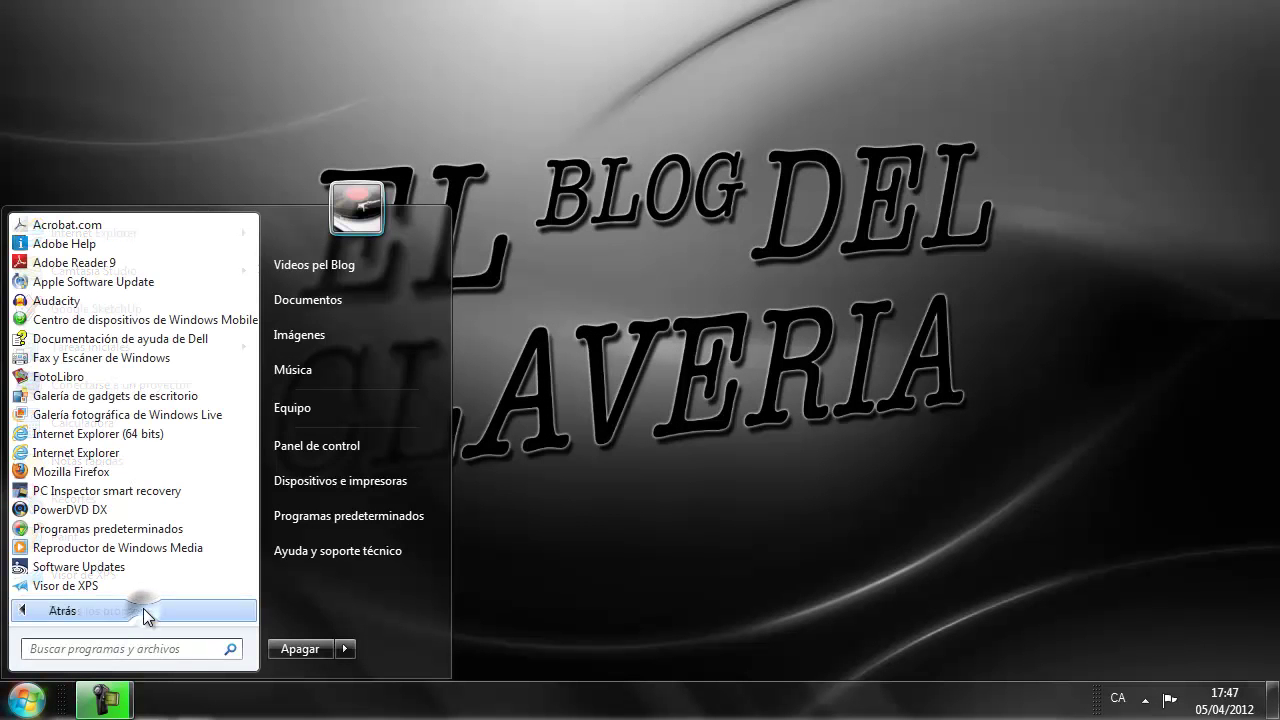
drag(251, 295, 252, 447)
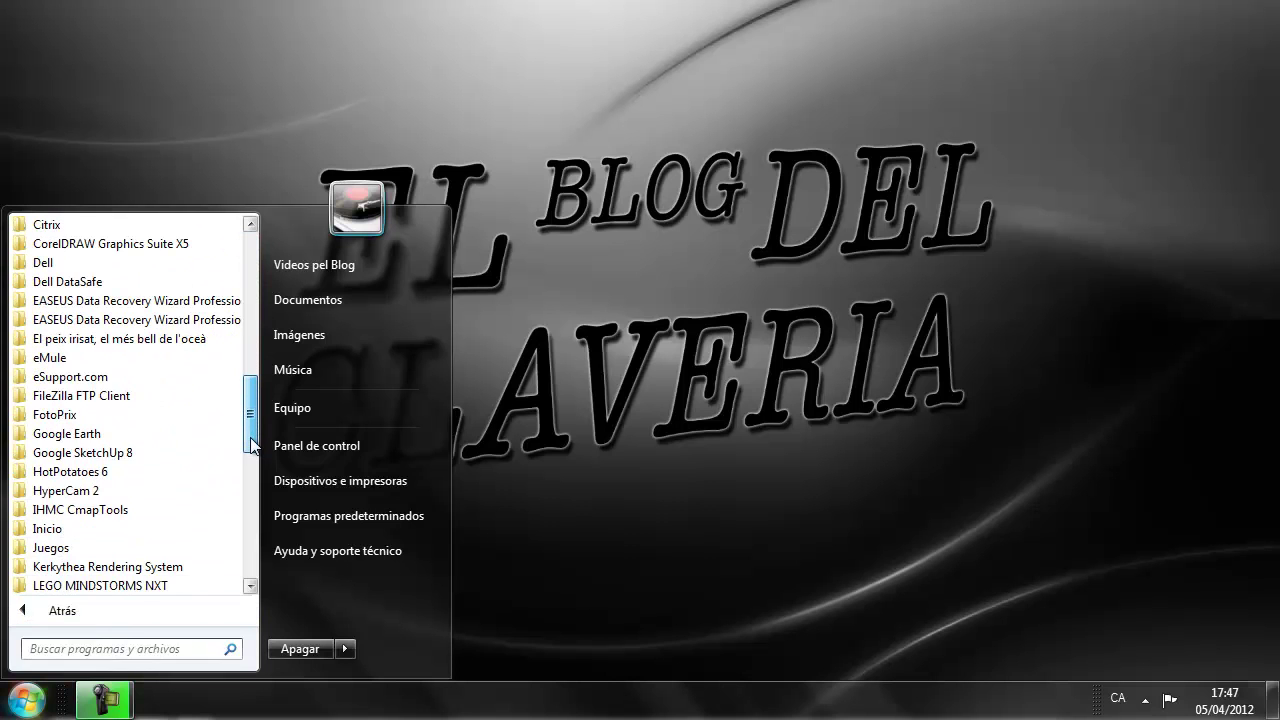
click(68, 452)
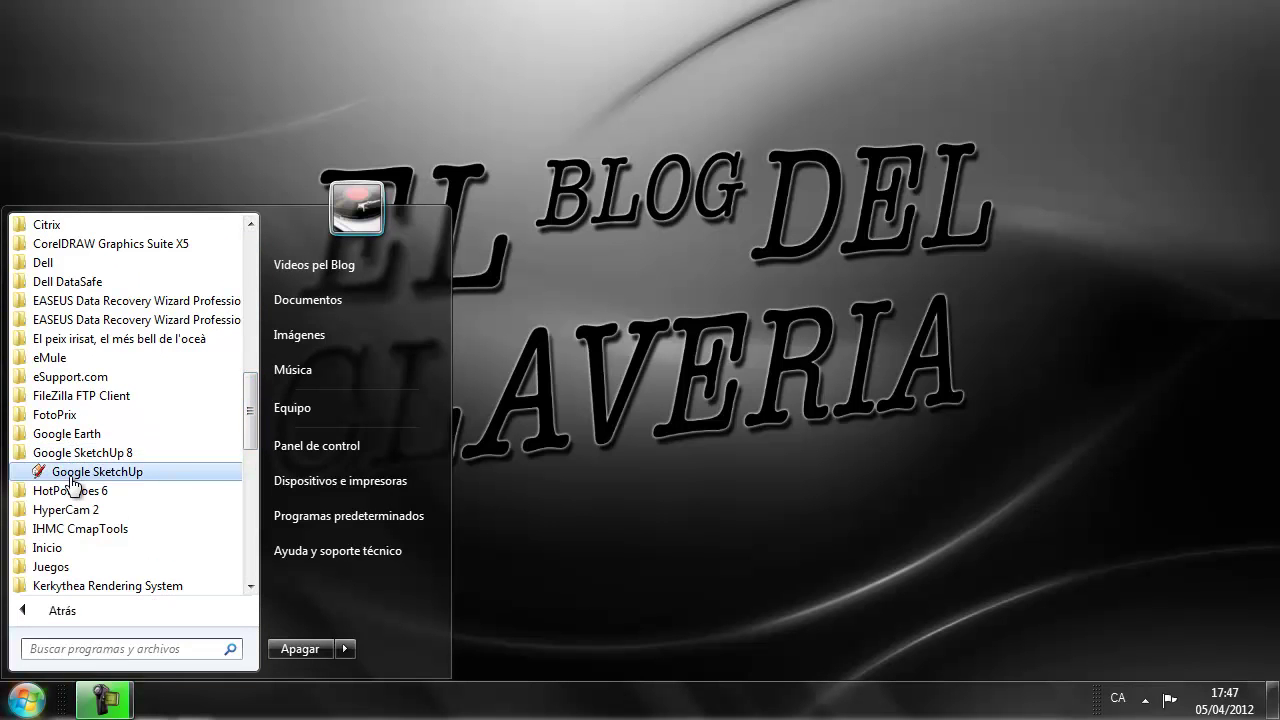
click(74, 478)
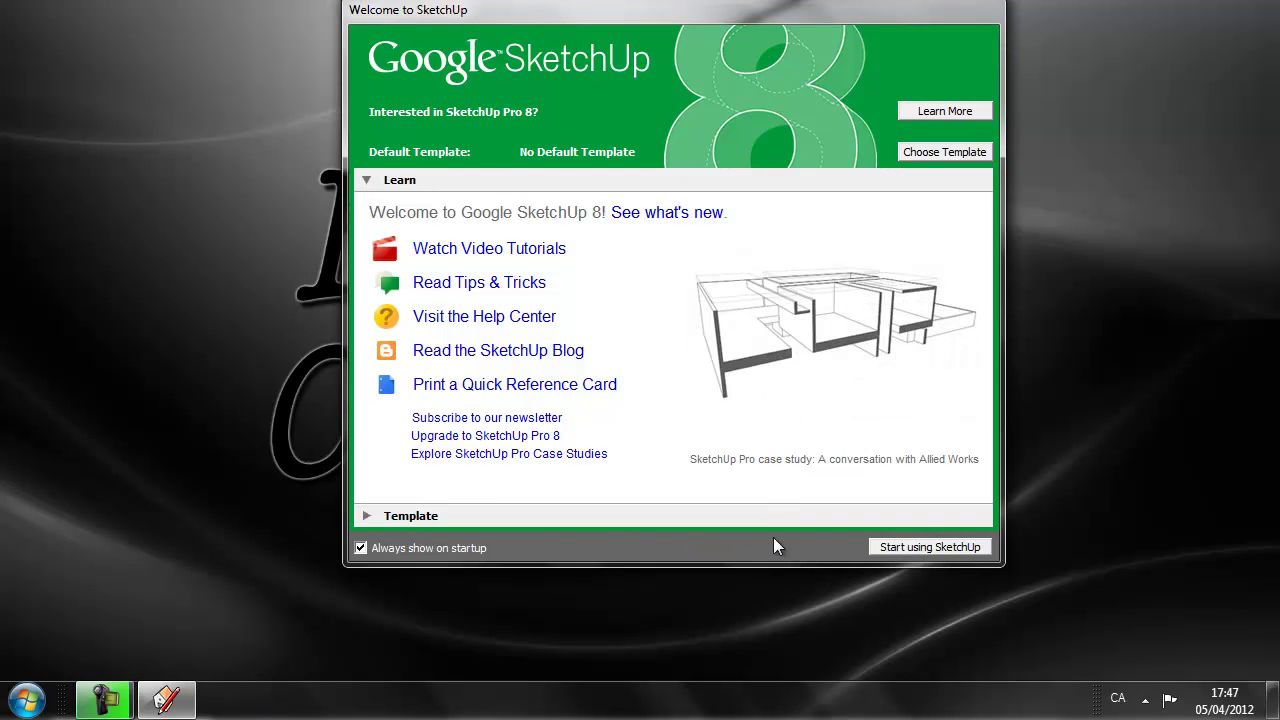
Start a new model using Simple Template - Meters as the default template.
click(926, 549)
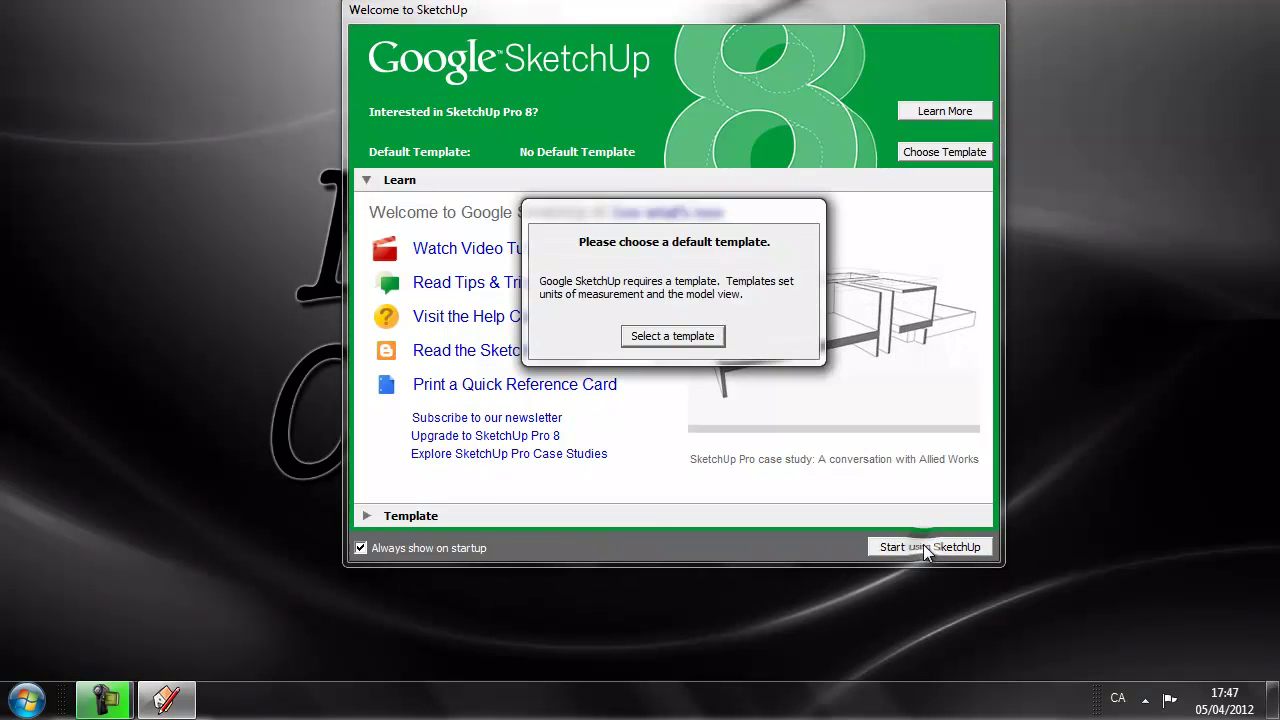
click(697, 338)
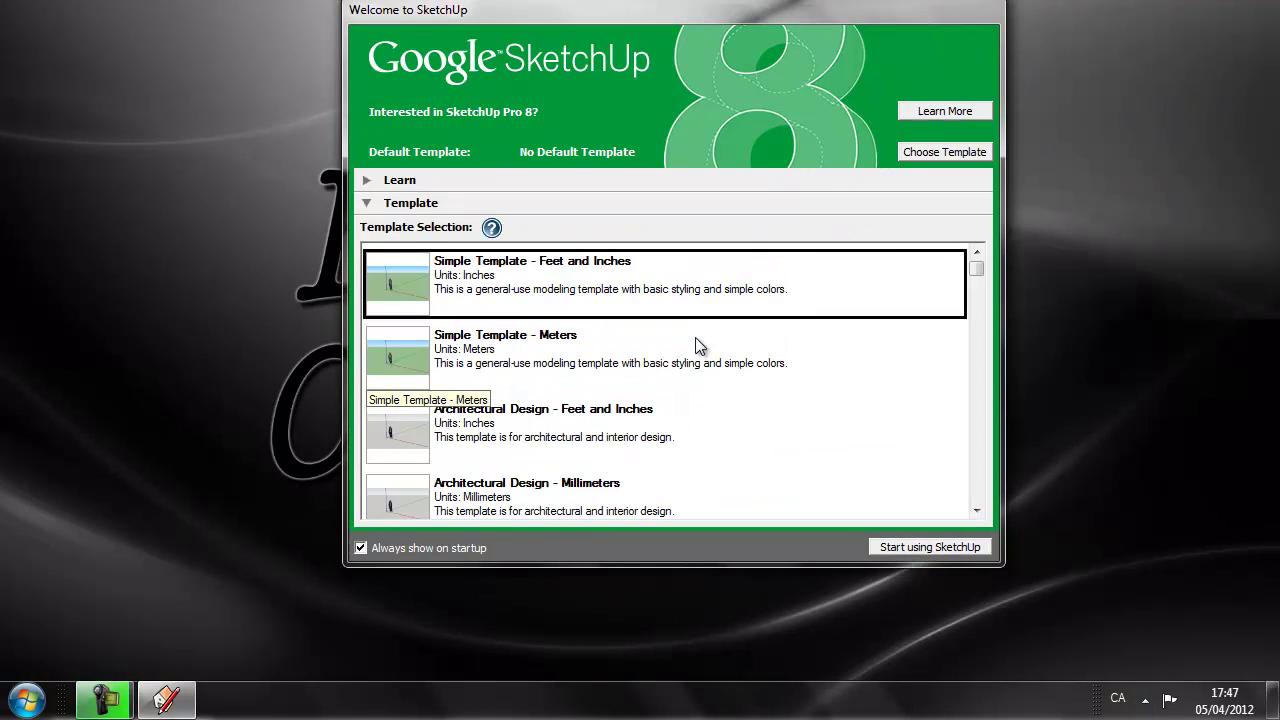
click(568, 340)
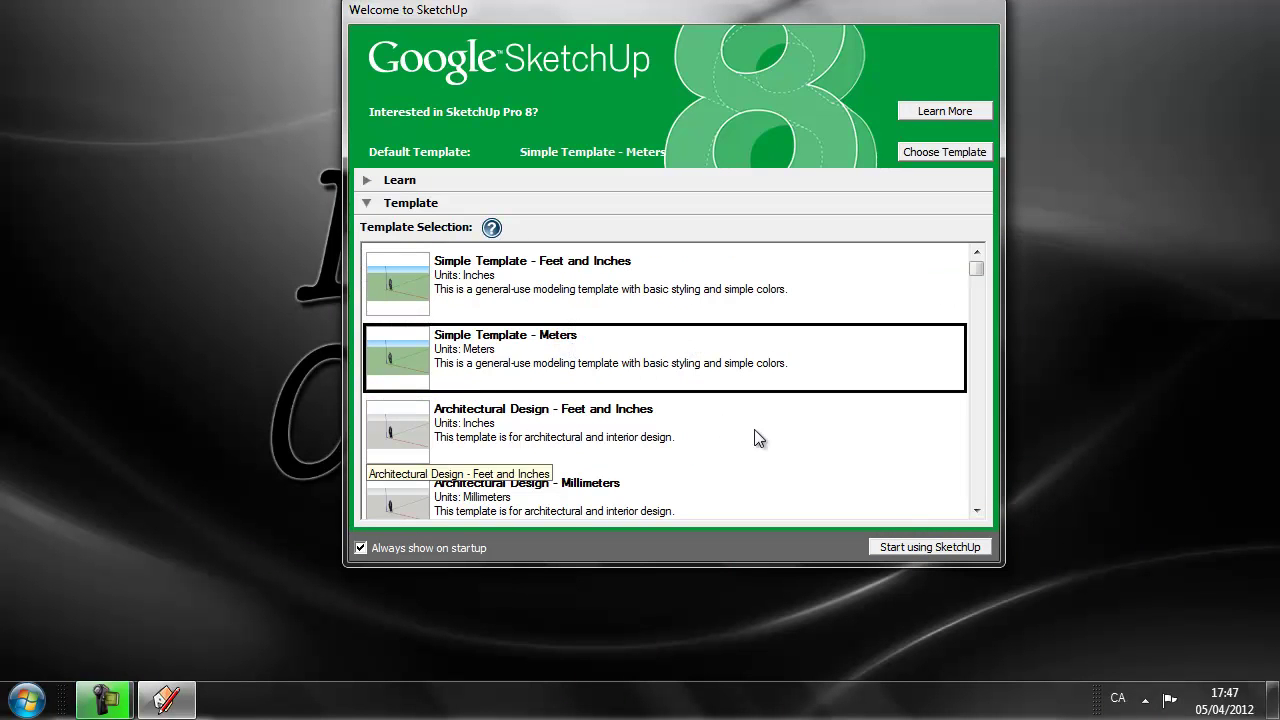
click(929, 548)
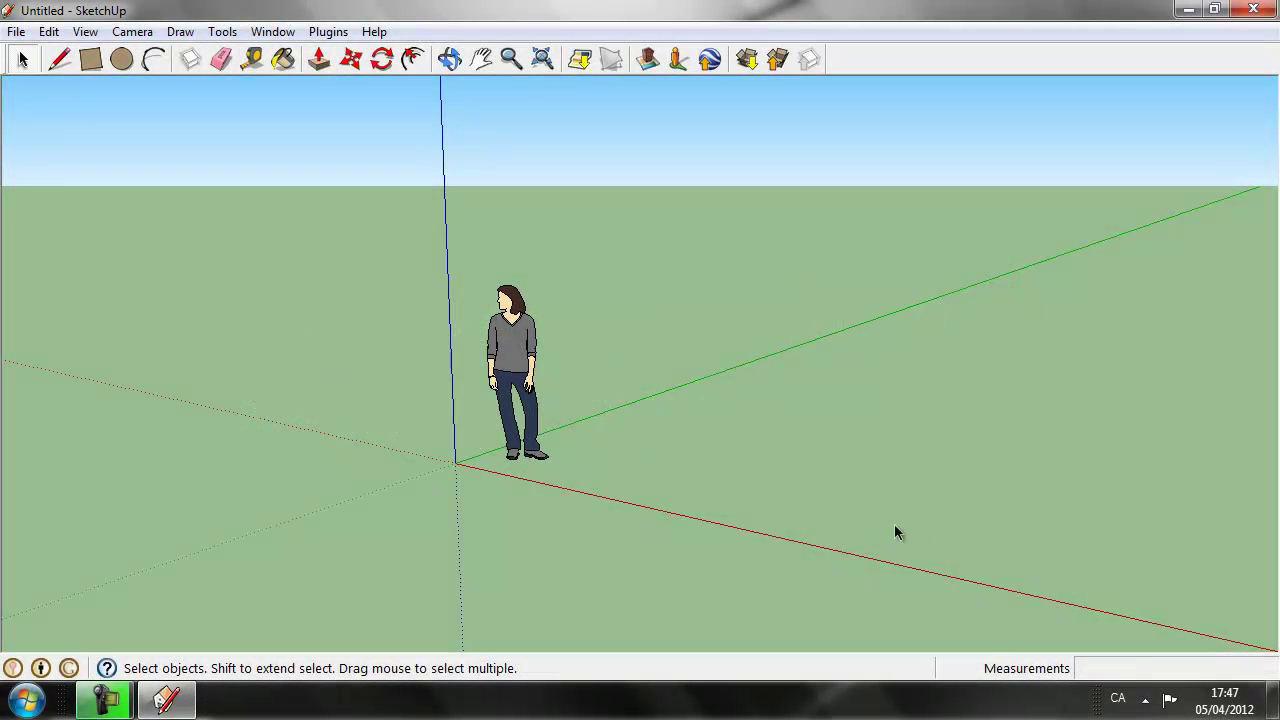
Erase the default person figure from the scene.
click(508, 366)
right_click(511, 358)
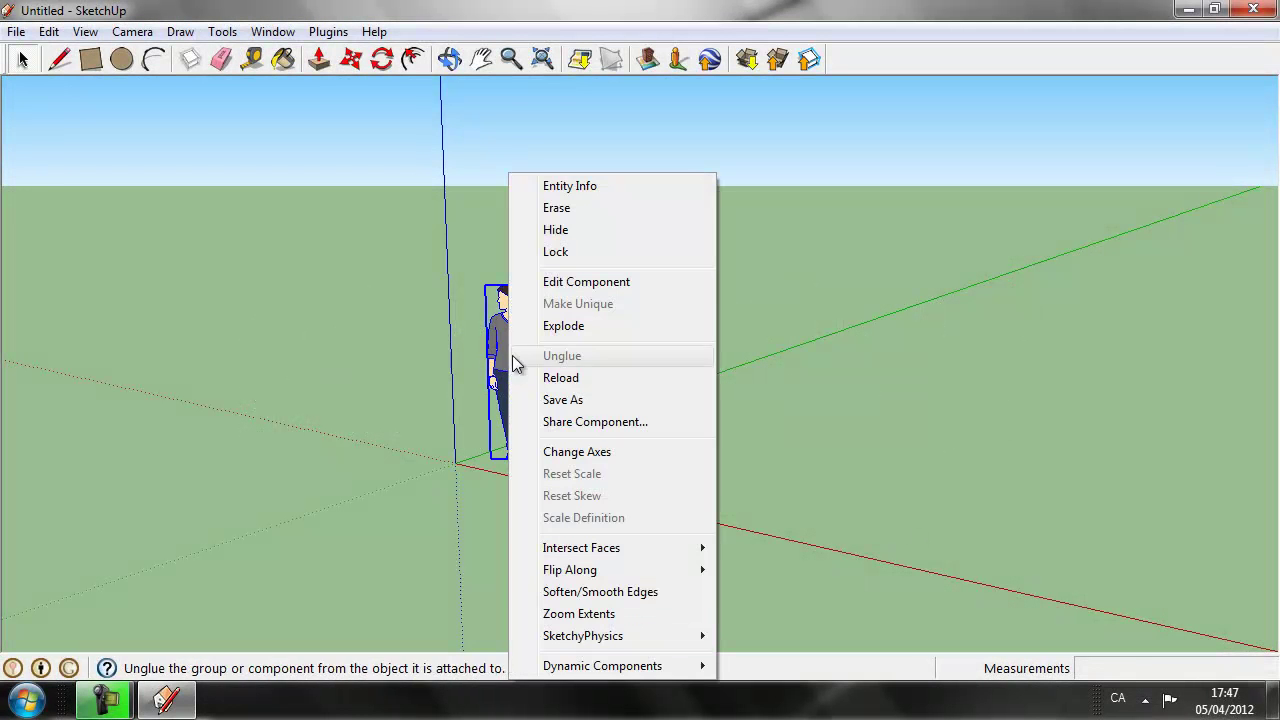
click(556, 210)
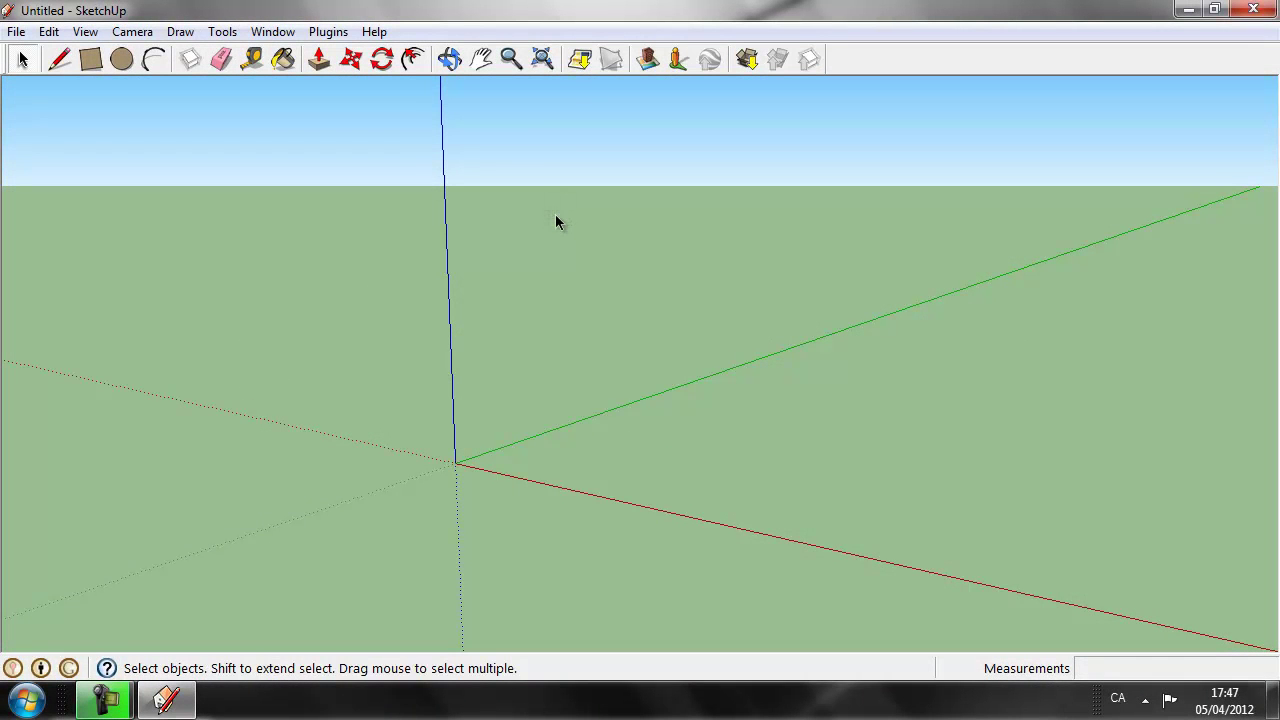
Turn on the Sketchy Physics toolbar and dock it in the top toolbar area.
click(87, 33)
mouse_move(124, 55)
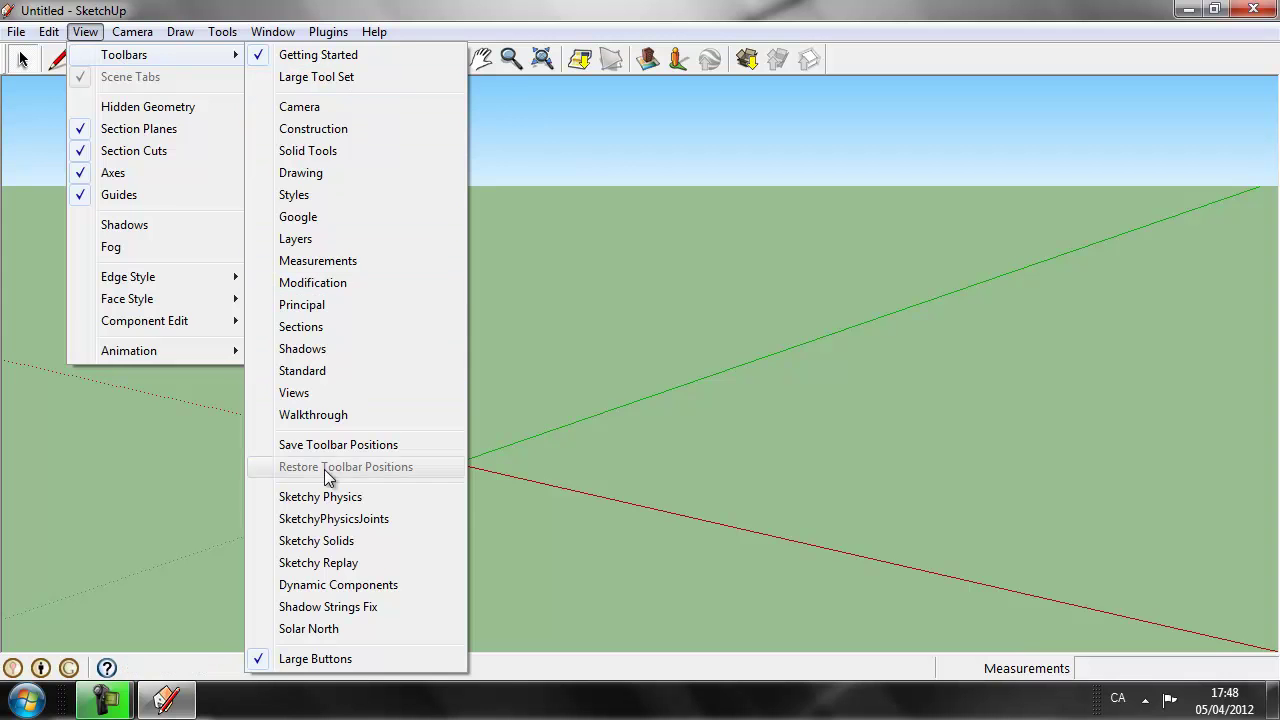
click(330, 496)
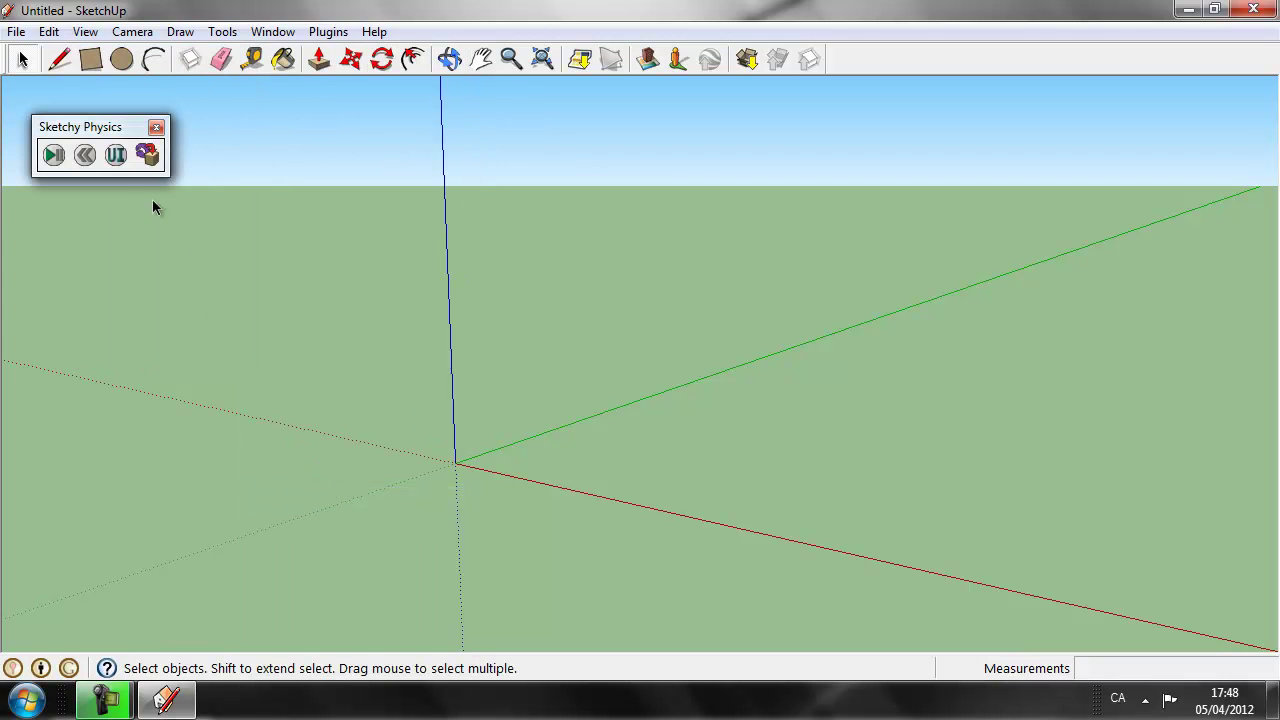
drag(124, 137, 90, 82)
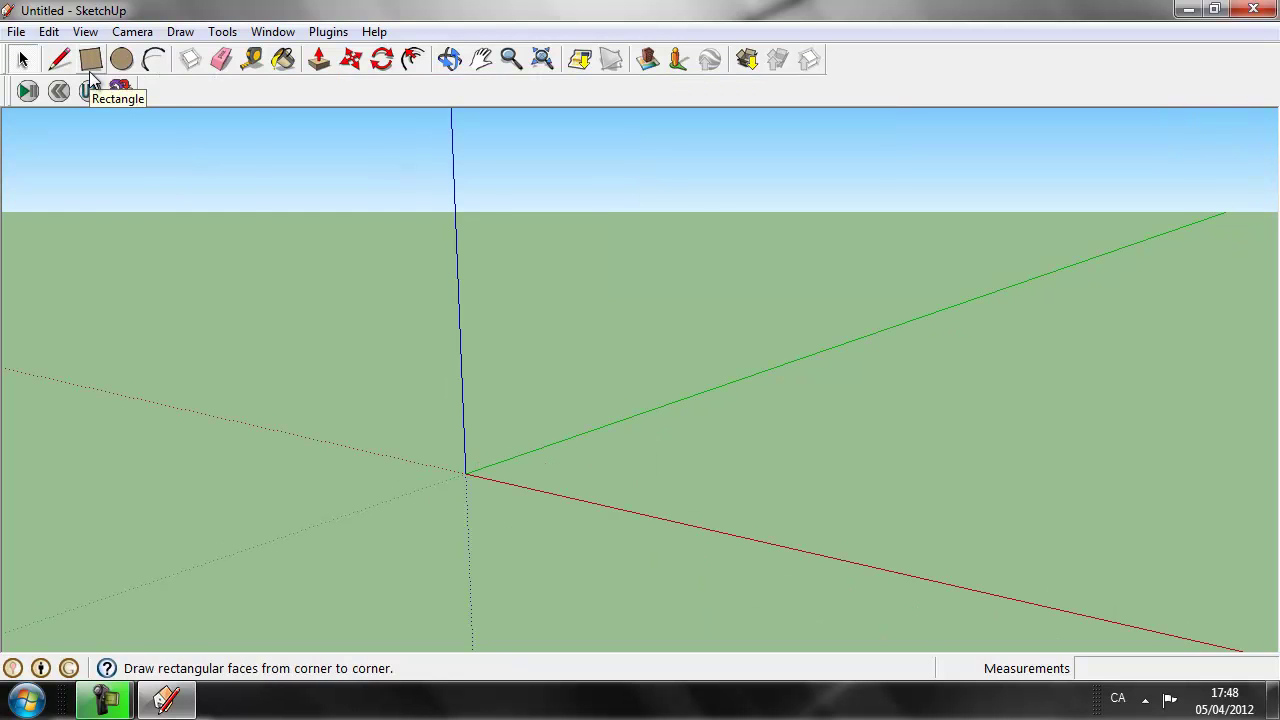
Turn on the Sketchy Solids toolbar and dock it beside the other toolbars.
click(85, 31)
mouse_move(124, 55)
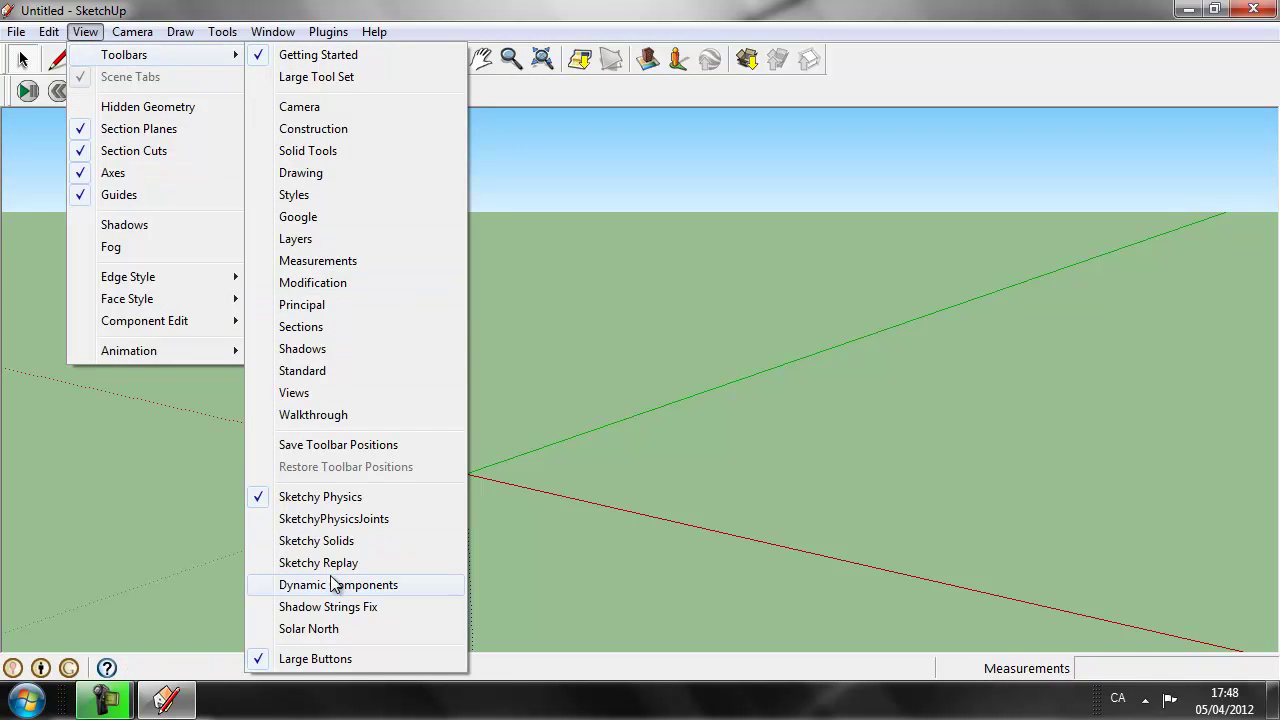
click(337, 549)
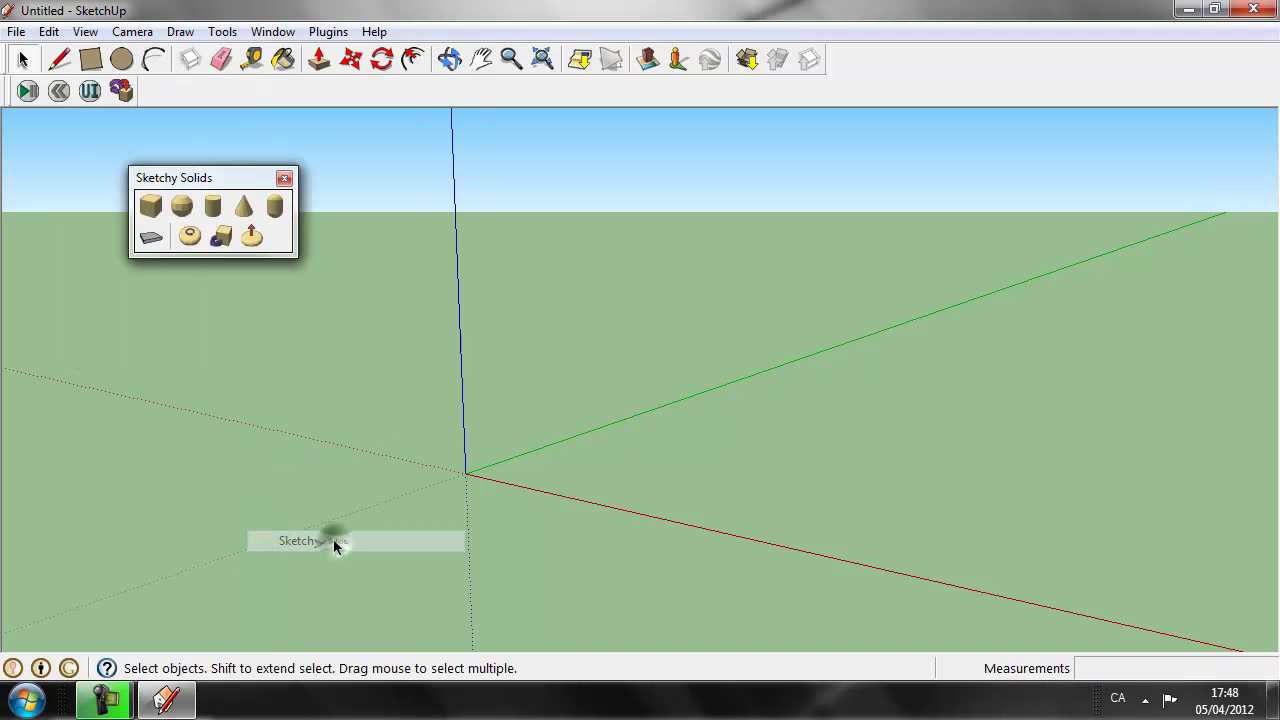
drag(249, 183, 252, 86)
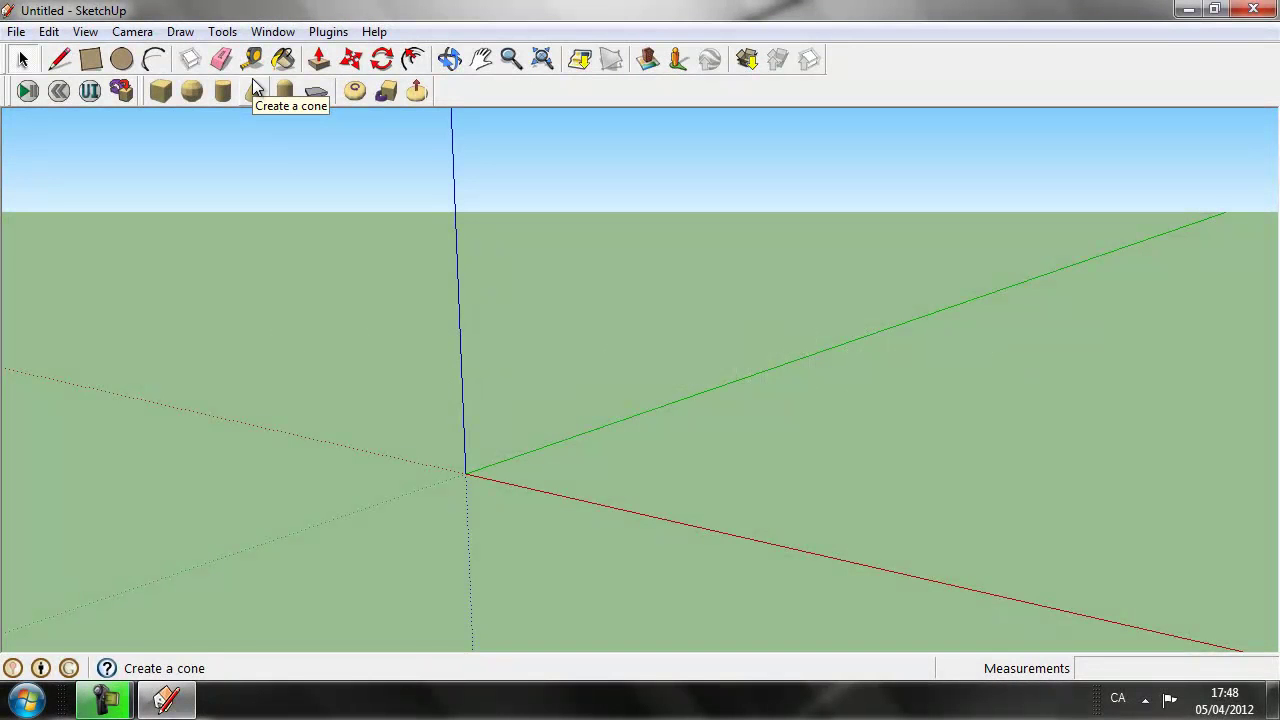
Create a solid physics floor at the origin, then zoom and orbit to inspect the slab.
click(321, 92)
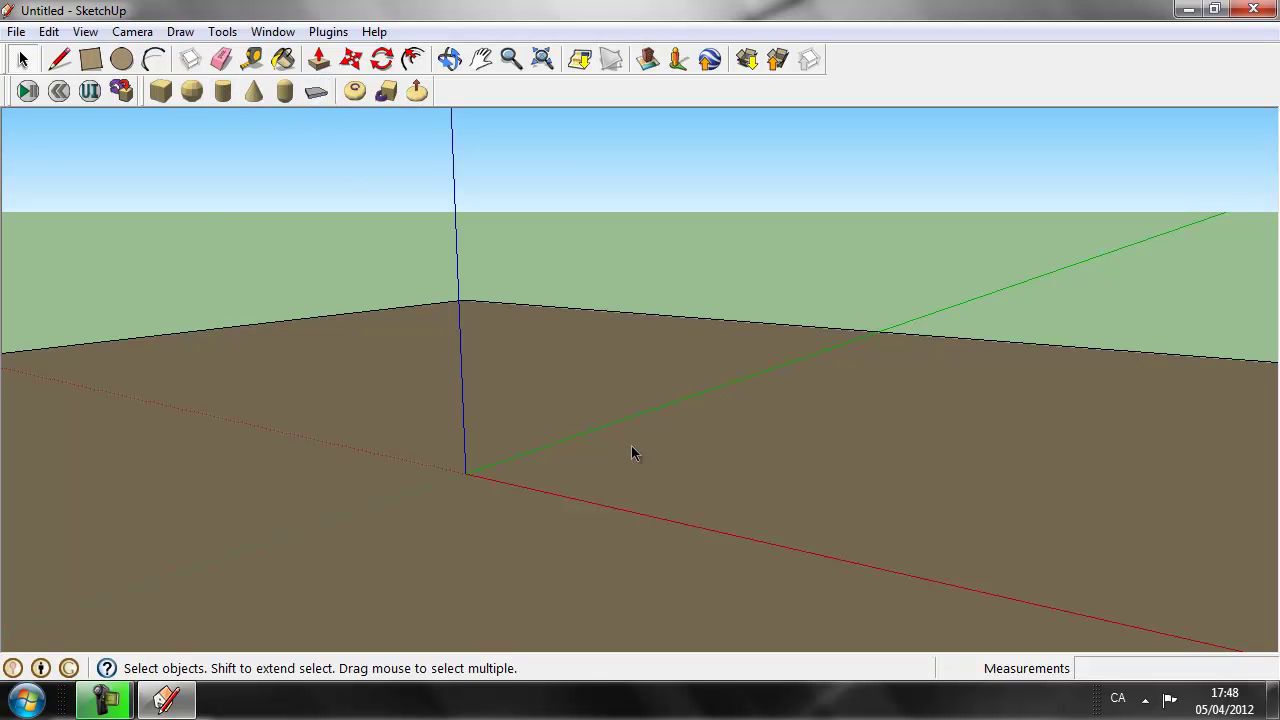
scroll(631, 444, down, 1)
scroll(623, 494, down, 1)
scroll(620, 498, down, 1)
mouse_move(615, 514)
middle_down()
mouse_move(571, 528)
mouse_move(449, 517)
mouse_move(445, 447)
mouse_move(466, 377)
mouse_move(489, 459)
mouse_move(537, 471)
mouse_move(491, 477)
middle_up()
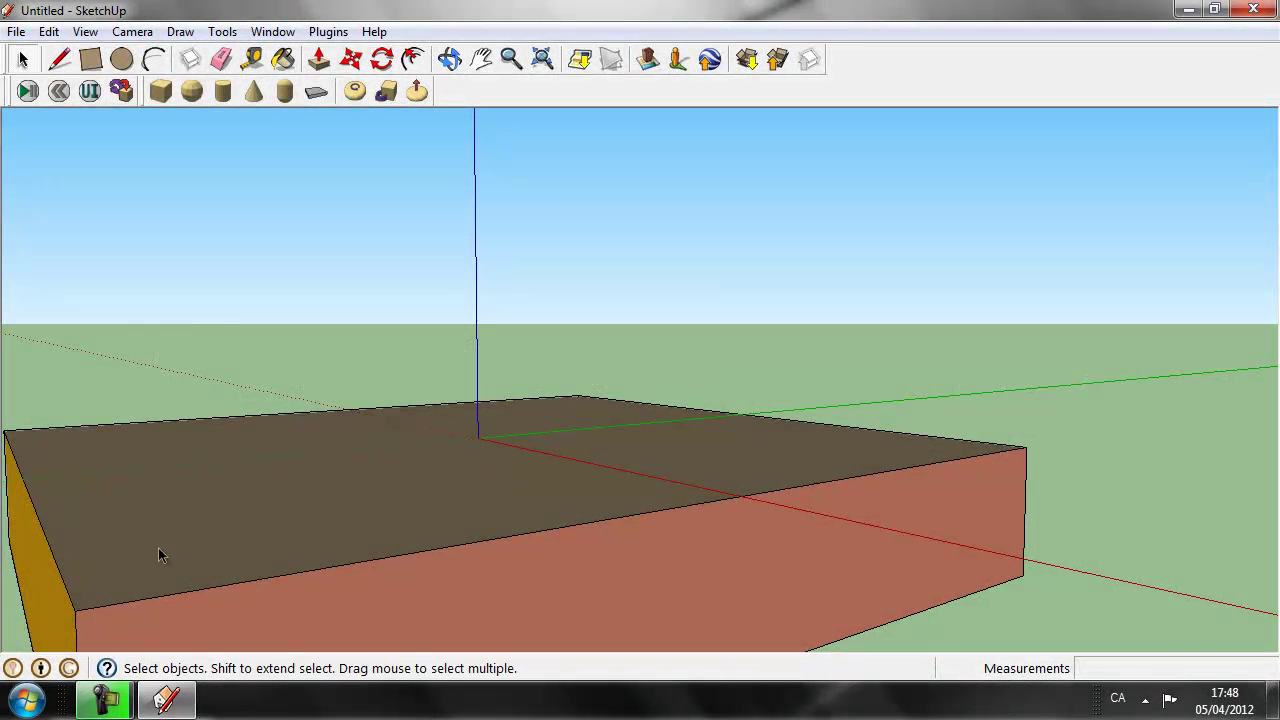
mouse_move(109, 587)
middle_down()
mouse_move(214, 531)
mouse_move(218, 573)
mouse_move(286, 594)
middle_up()
scroll(295, 547, up, 2)
scroll(292, 548, up, 2)
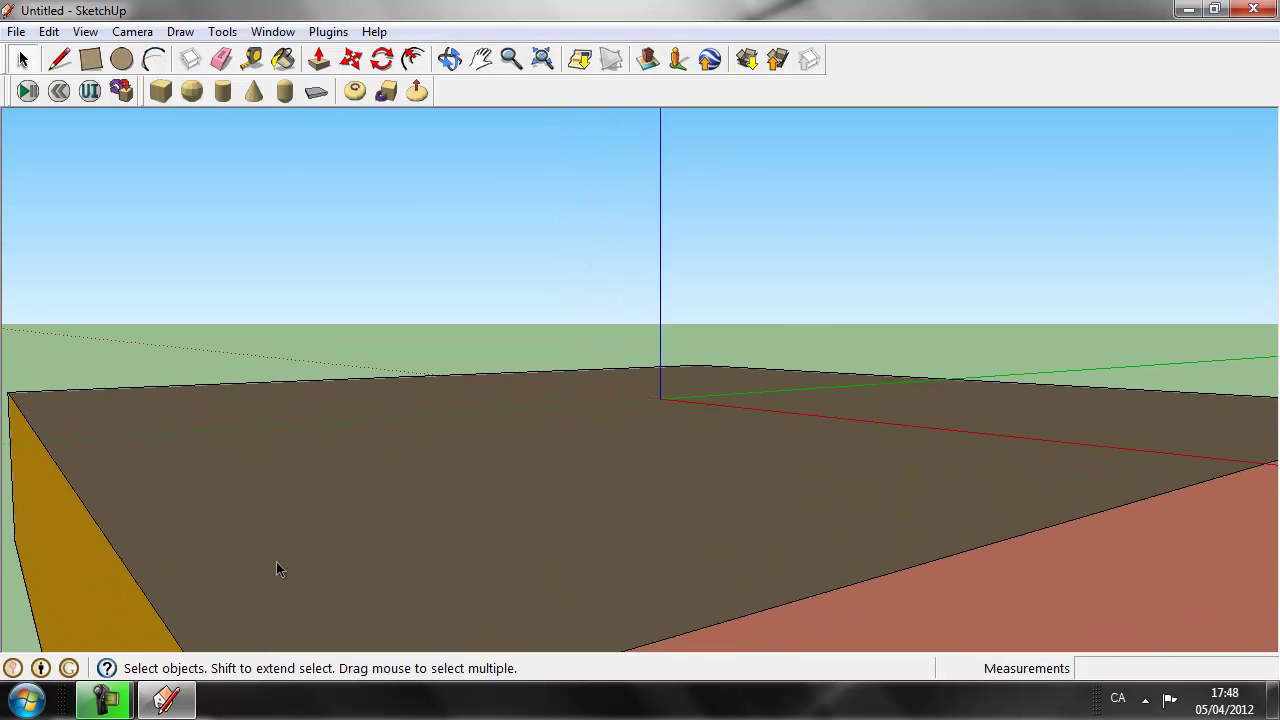
scroll(276, 563, up, 1)
Draw a tall, thin Sketchy Solids box on the floor beside the origin as the first domino.
click(159, 93)
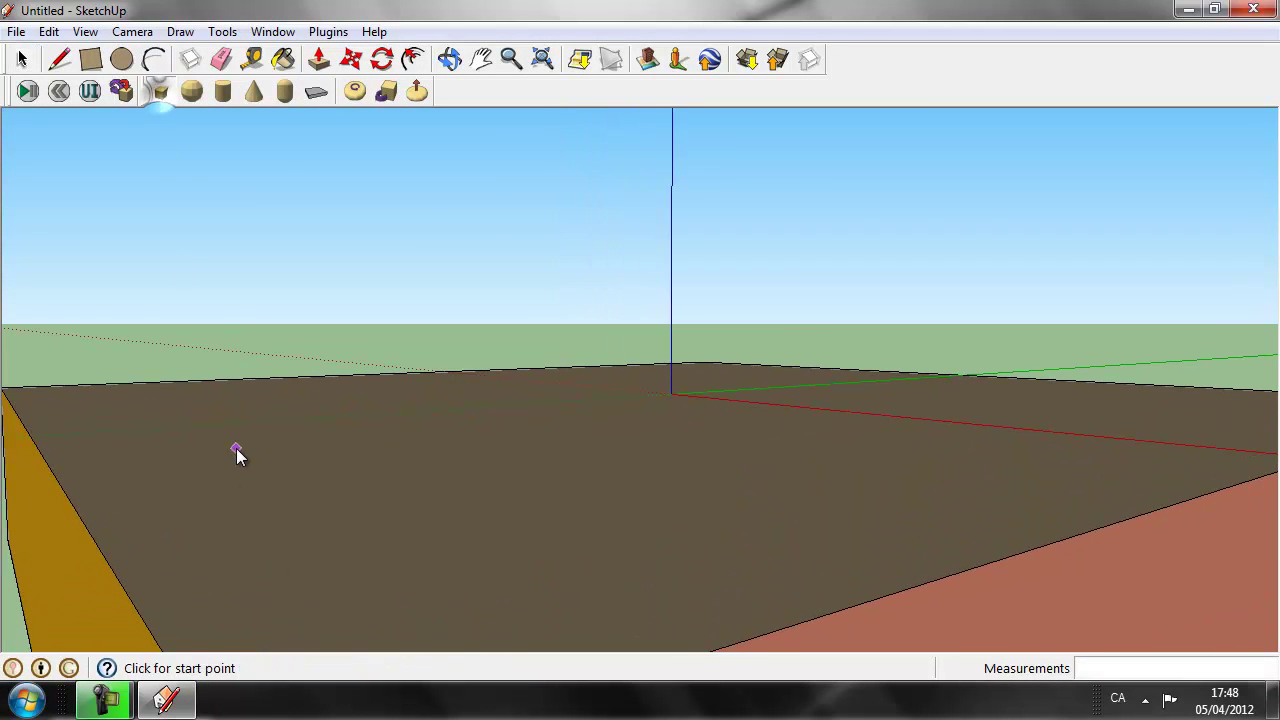
click(322, 494)
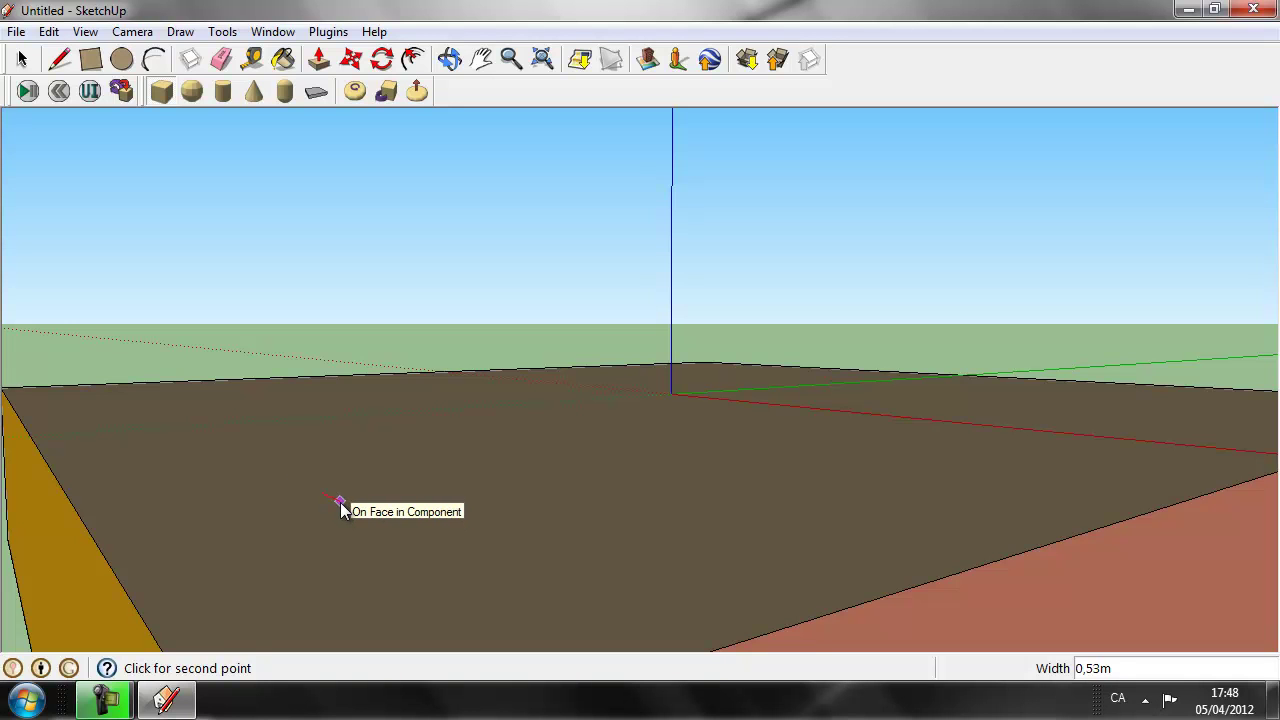
click(338, 505)
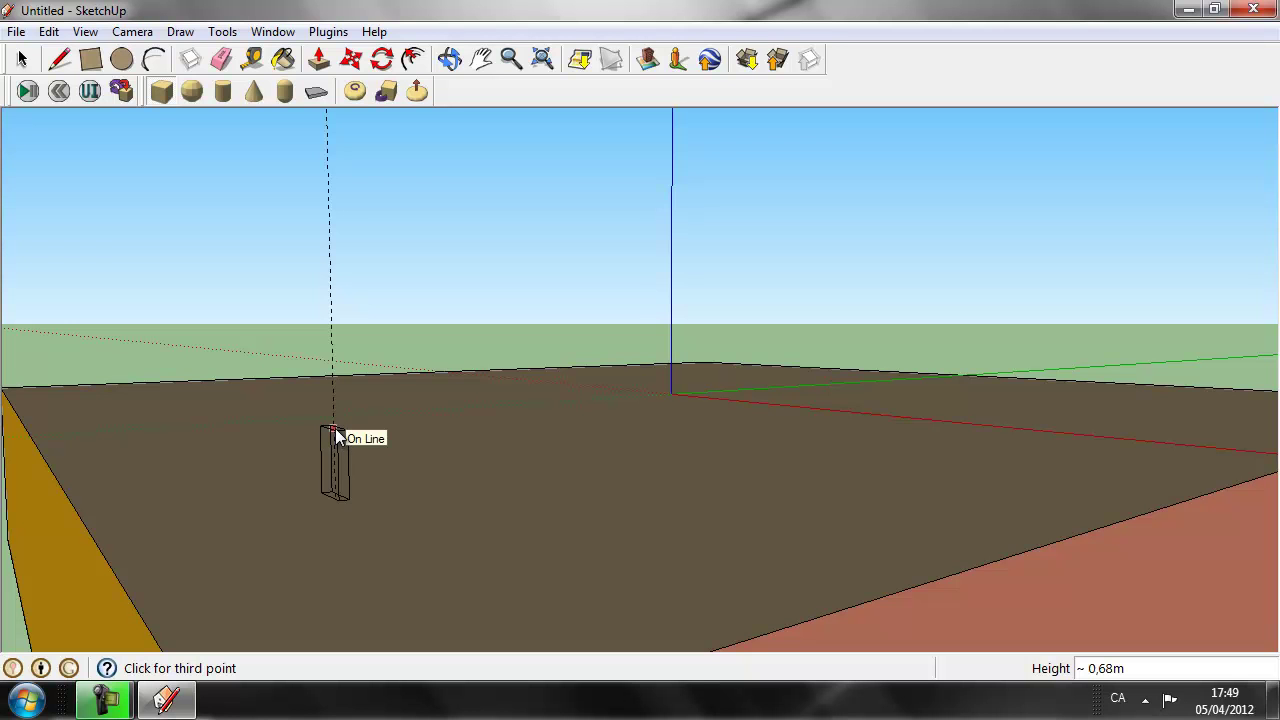
click(336, 430)
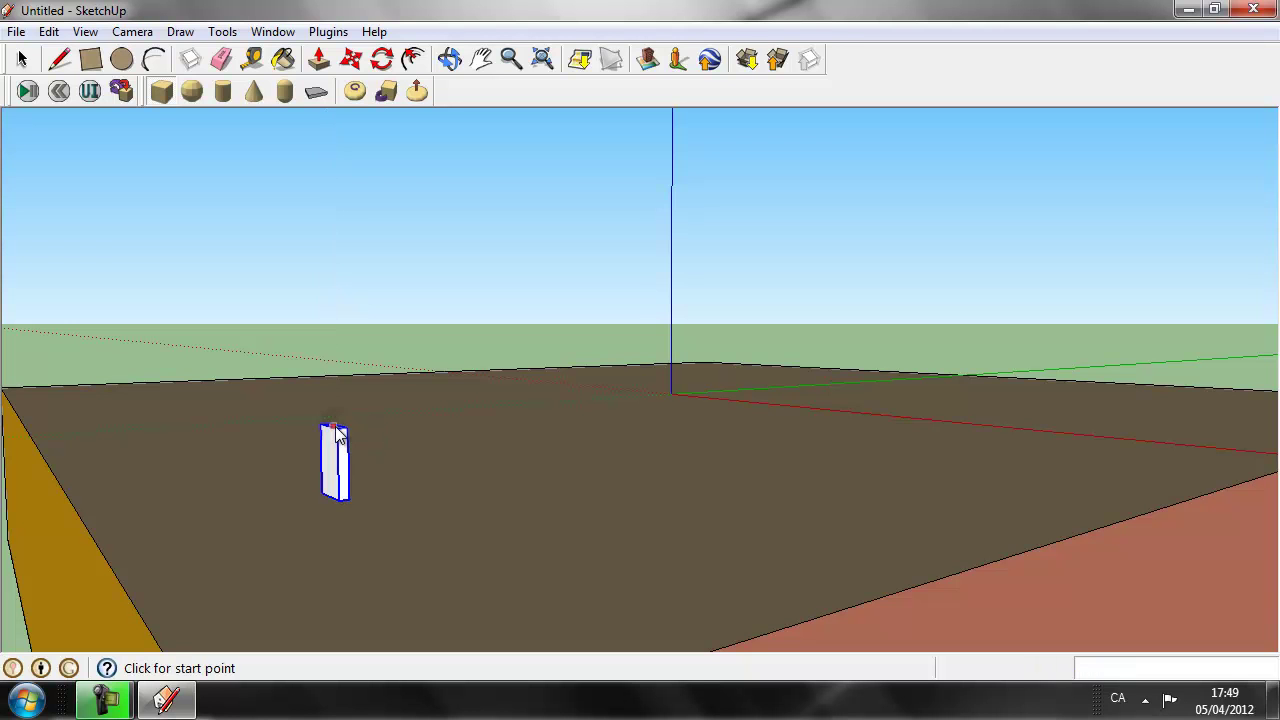
mouse_move(403, 490)
middle_down()
mouse_move(392, 526)
mouse_move(334, 520)
middle_up()
scroll(391, 485, up, 2)
scroll(391, 485, up, 2)
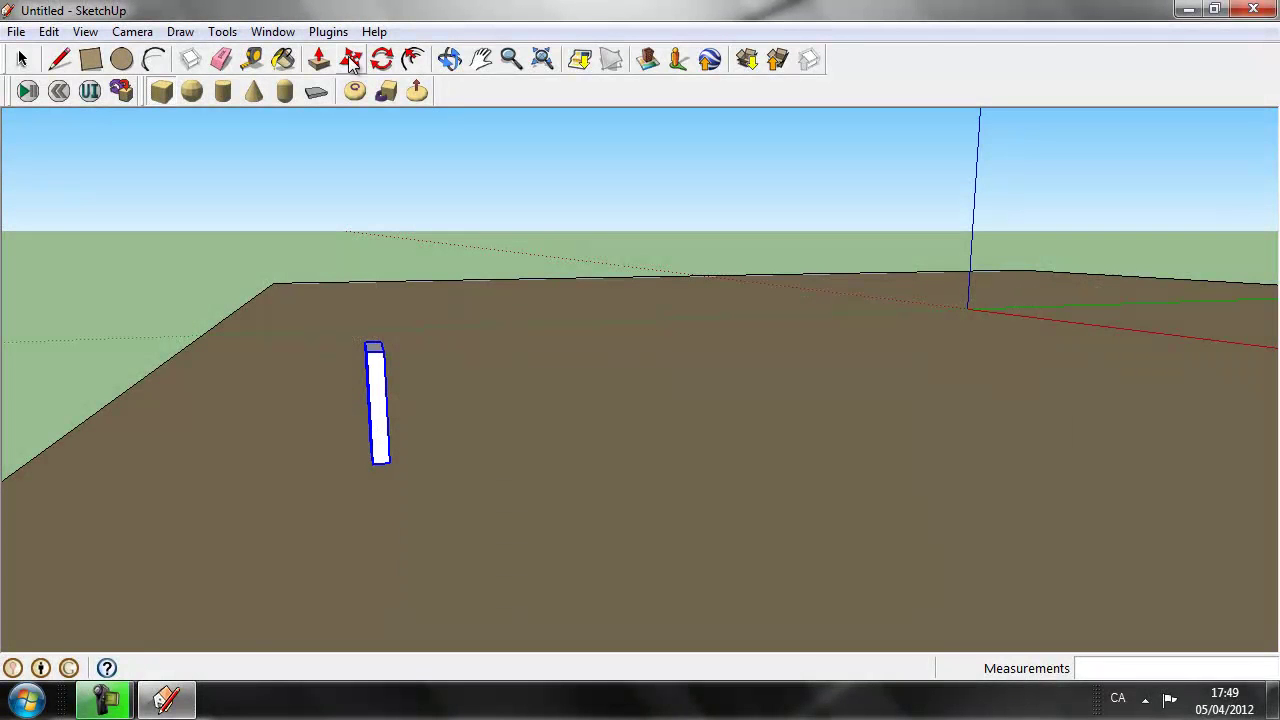
Copy the domino one spacing along and array it x50 into a straight row, then inspect it.
click(350, 60)
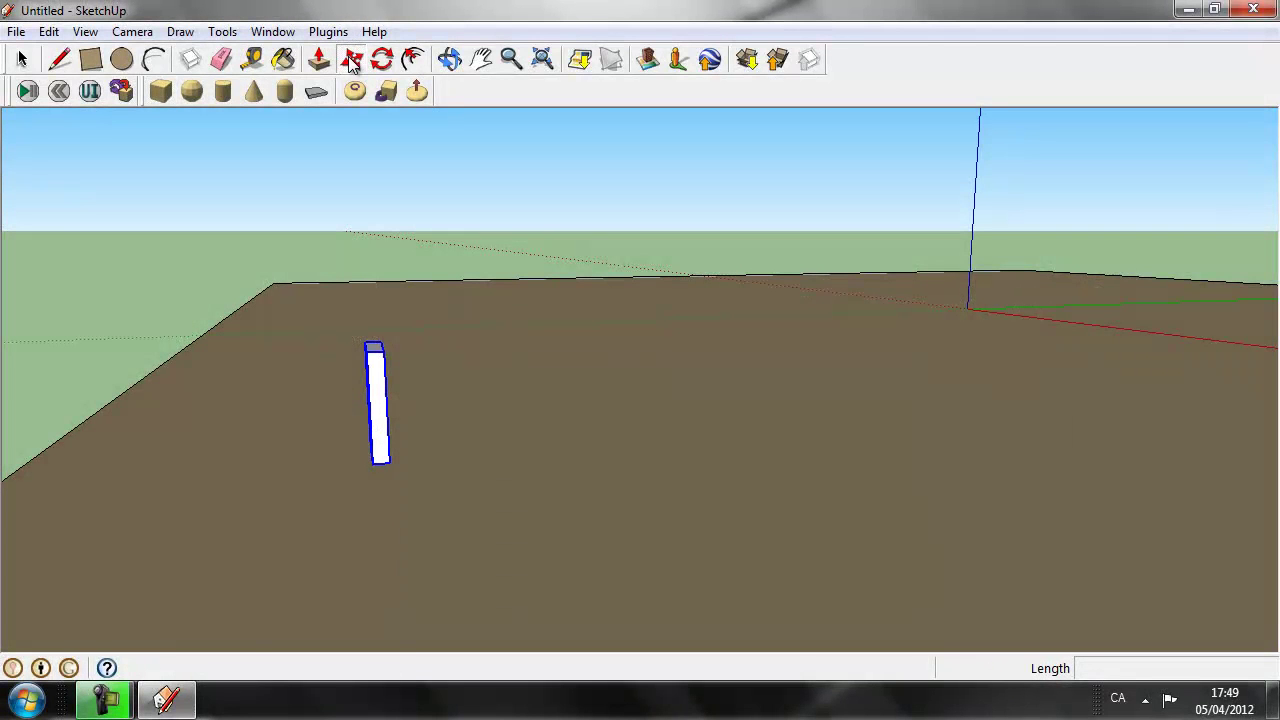
ctrl+click(377, 398)
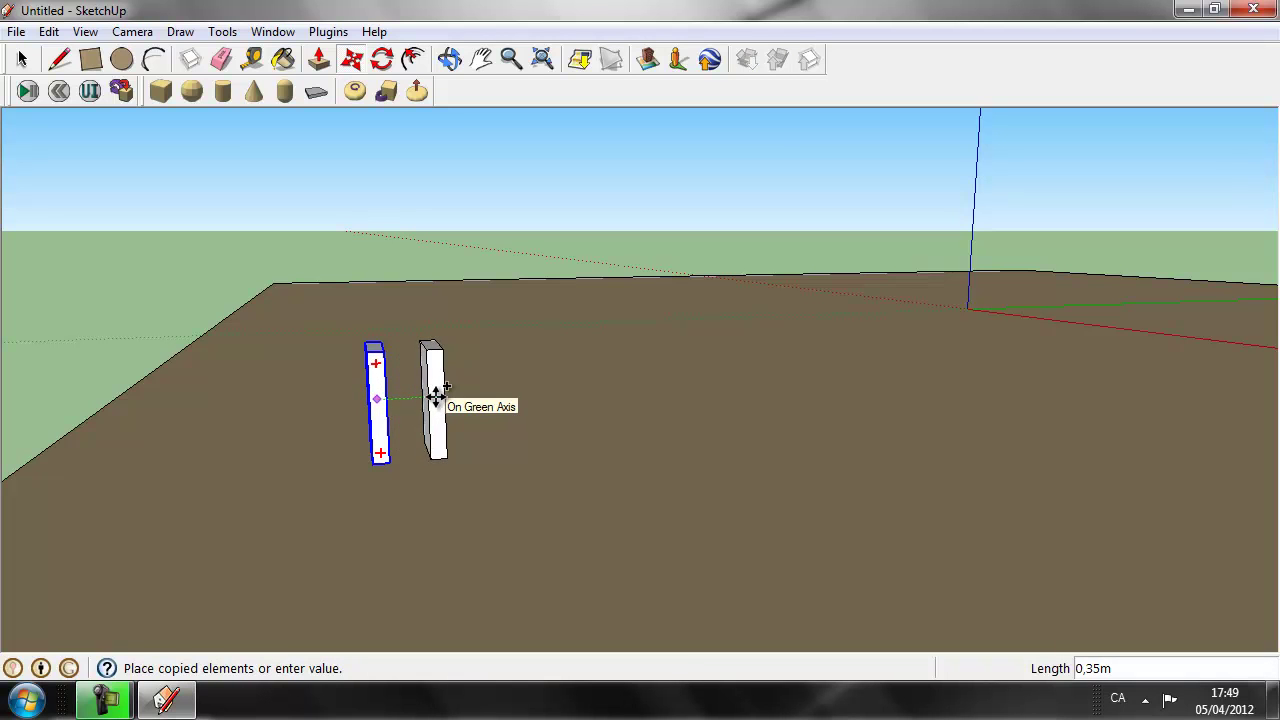
click(434, 396)
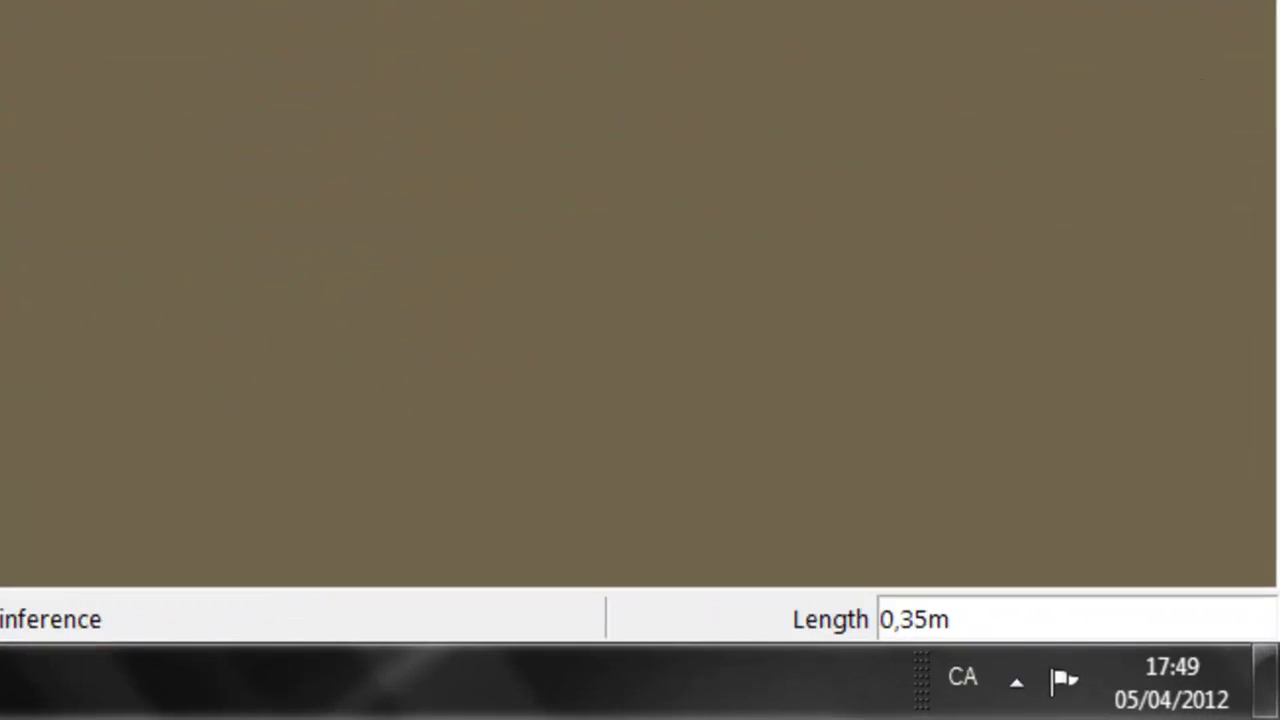
text(x)
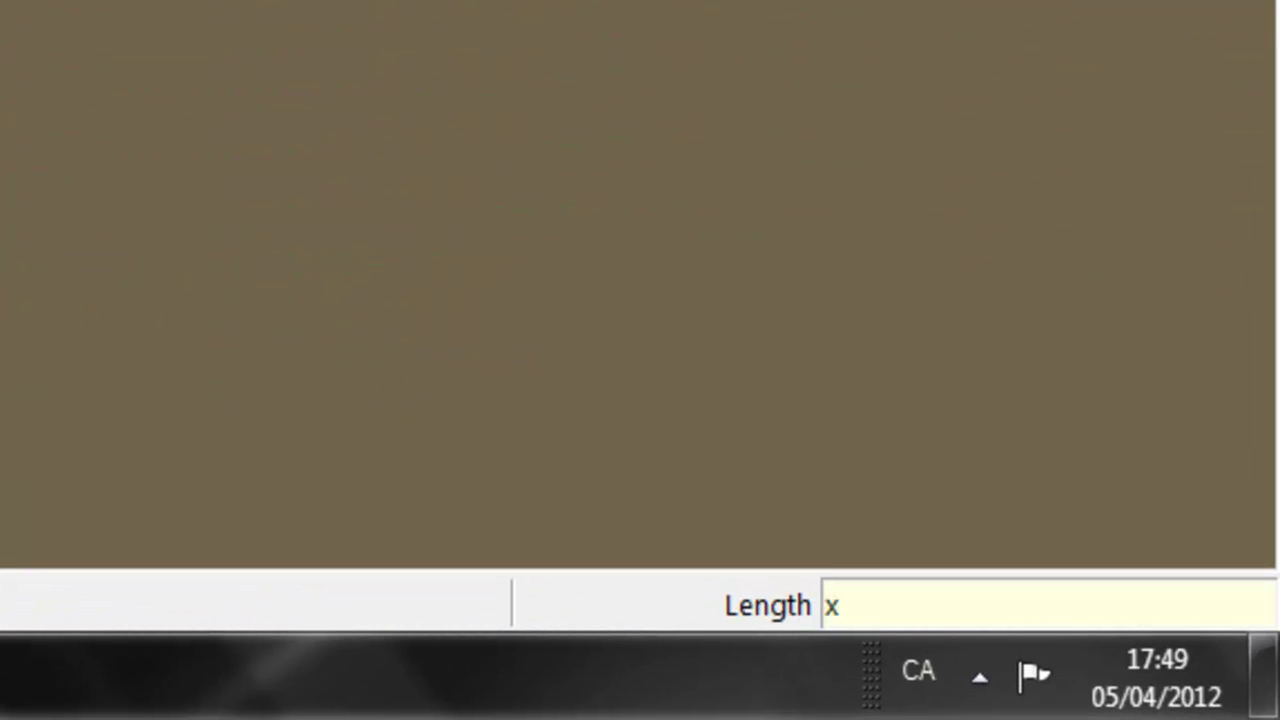
text(50)
key(Return)
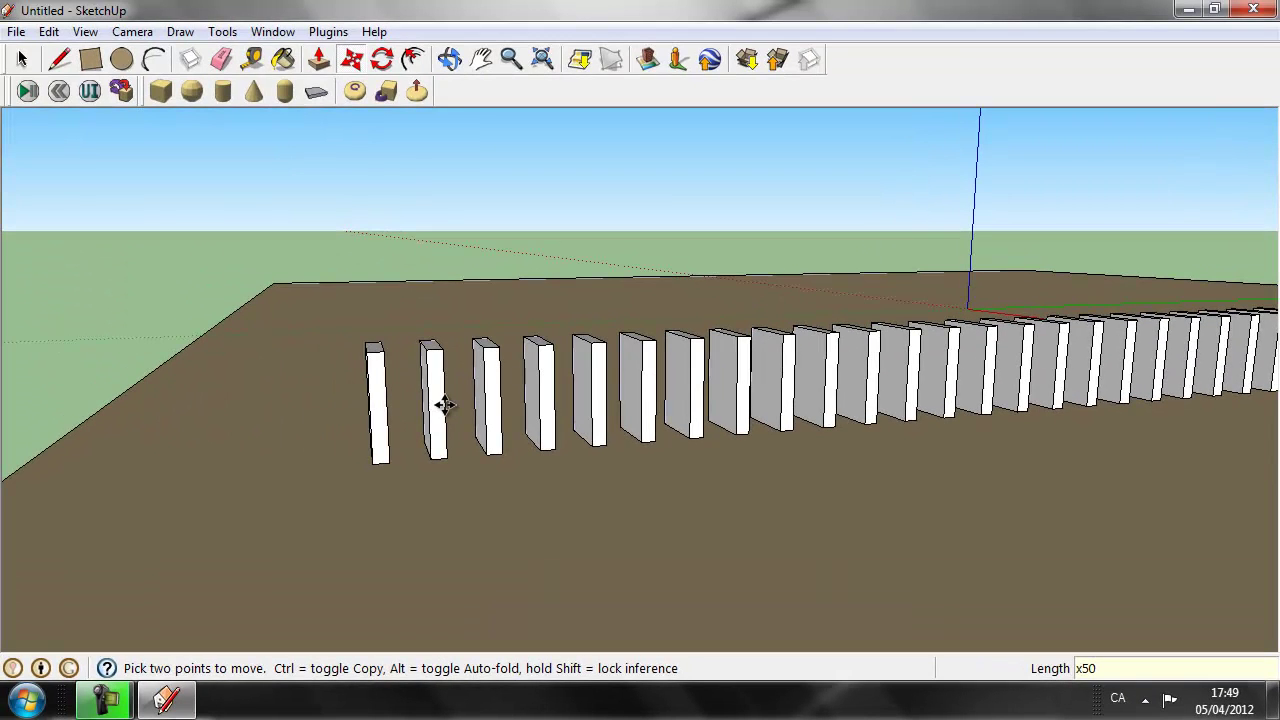
mouse_move(443, 297)
middle_down()
mouse_move(508, 449)
mouse_move(709, 538)
mouse_move(674, 451)
middle_up()
scroll(670, 450, down, 1)
scroll(670, 450, down, 2)
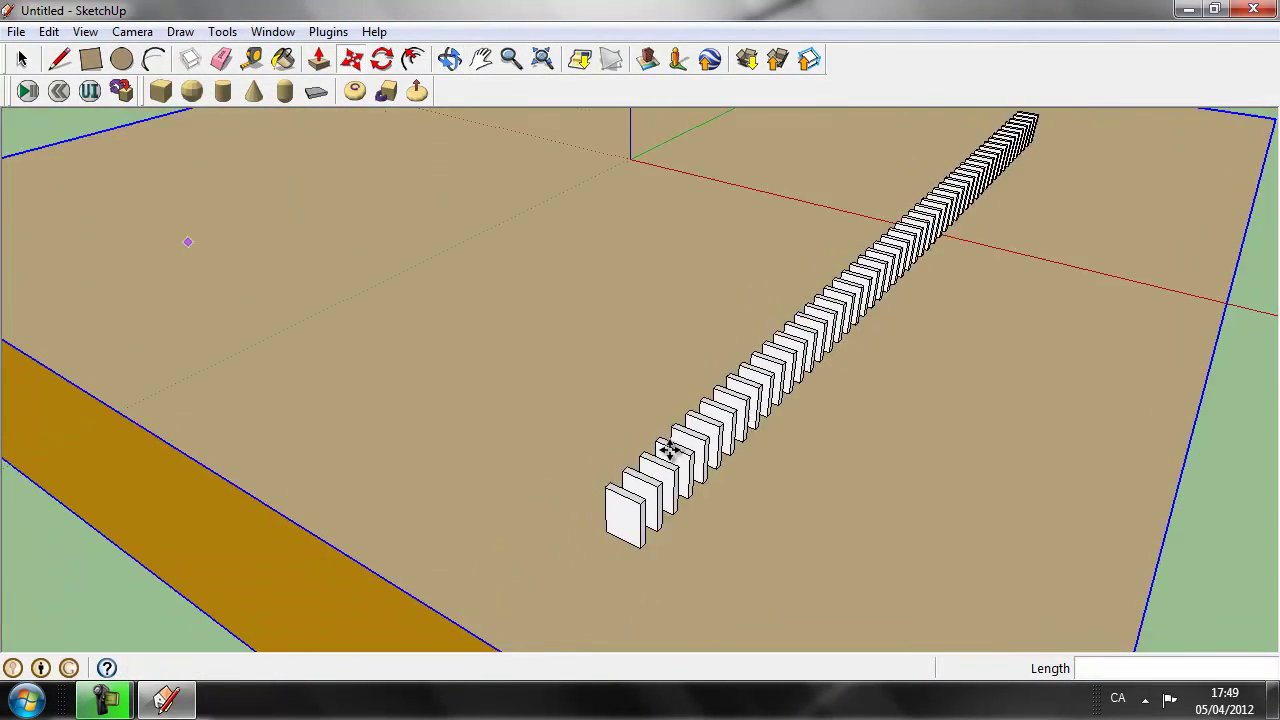
scroll(670, 450, down, 3)
mouse_move(657, 357)
middle_down()
mouse_move(697, 420)
mouse_move(757, 430)
mouse_move(740, 380)
mouse_move(720, 634)
middle_up()
scroll(857, 300, up, 3)
scroll(863, 306, up, 2)
key(q)
middle_drag(863, 306, 825, 565)
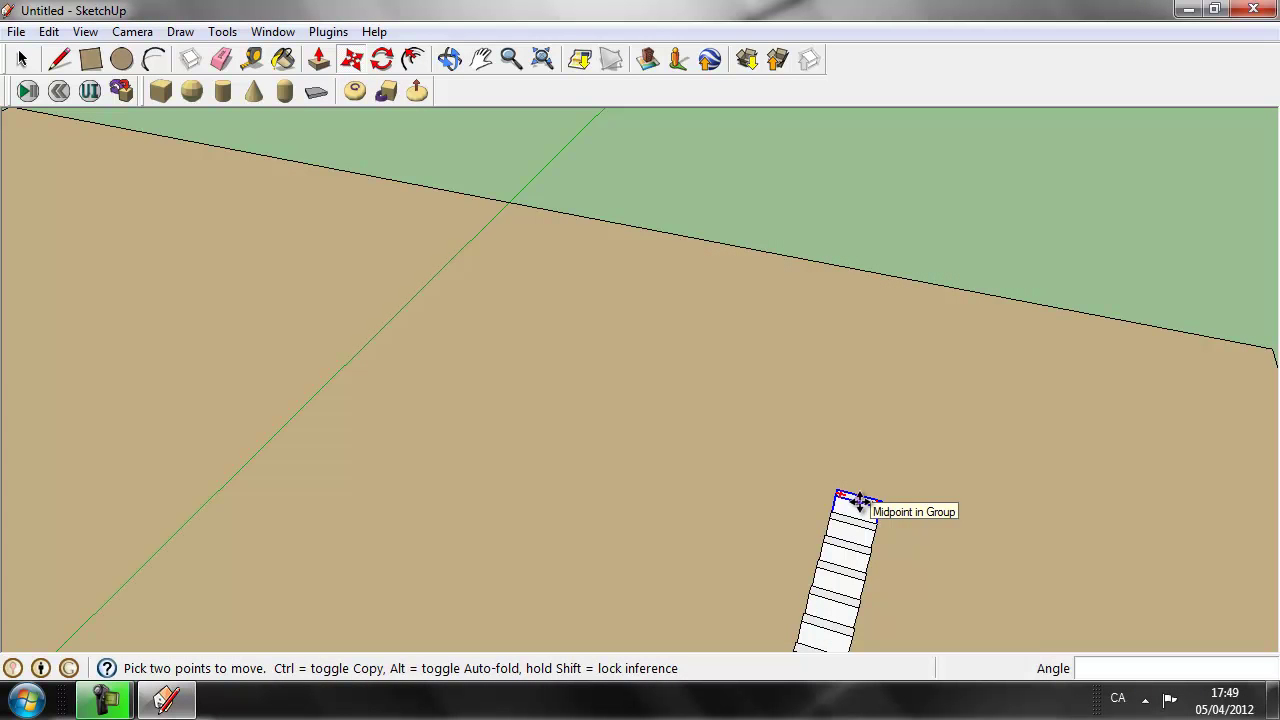
Orbit around the row's last domino and switch to the Top standard view.
key(q)
key(m)
middle_drag(809, 366, 795, 588)
key(F2)
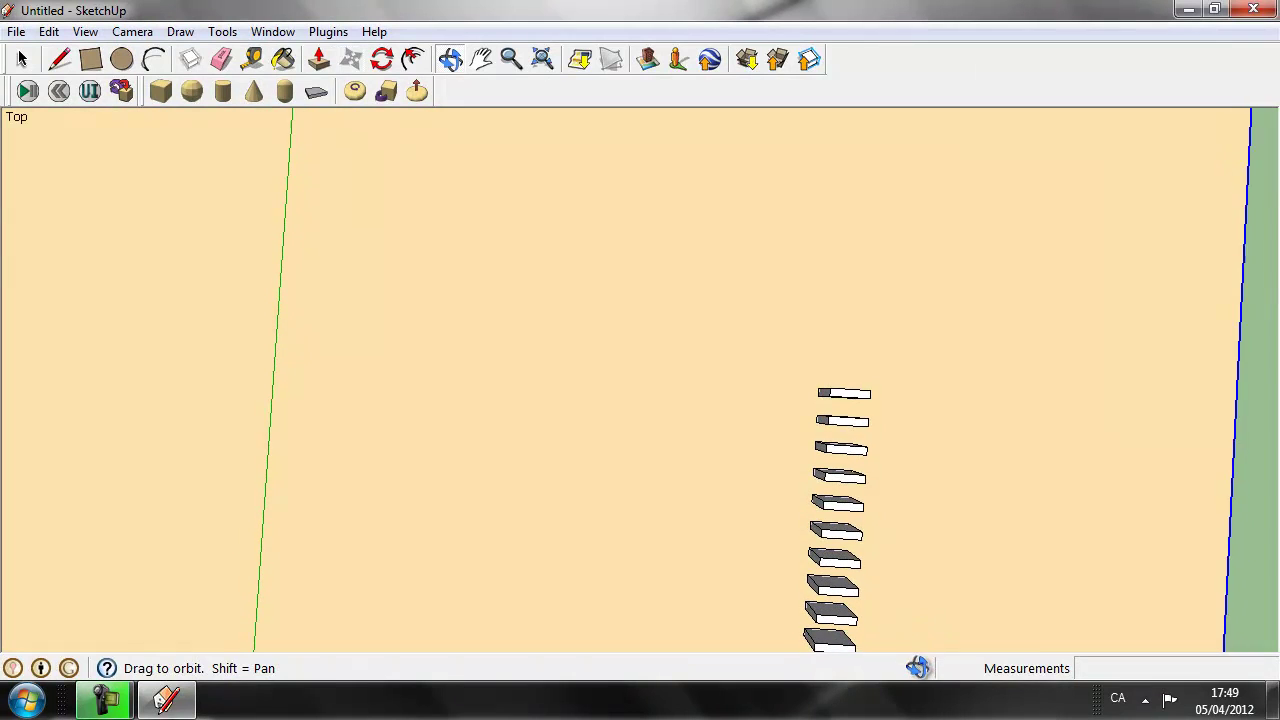
Rotate-copy the row's last domino 180° around a centre point to its left.
key(space)
click(848, 396)
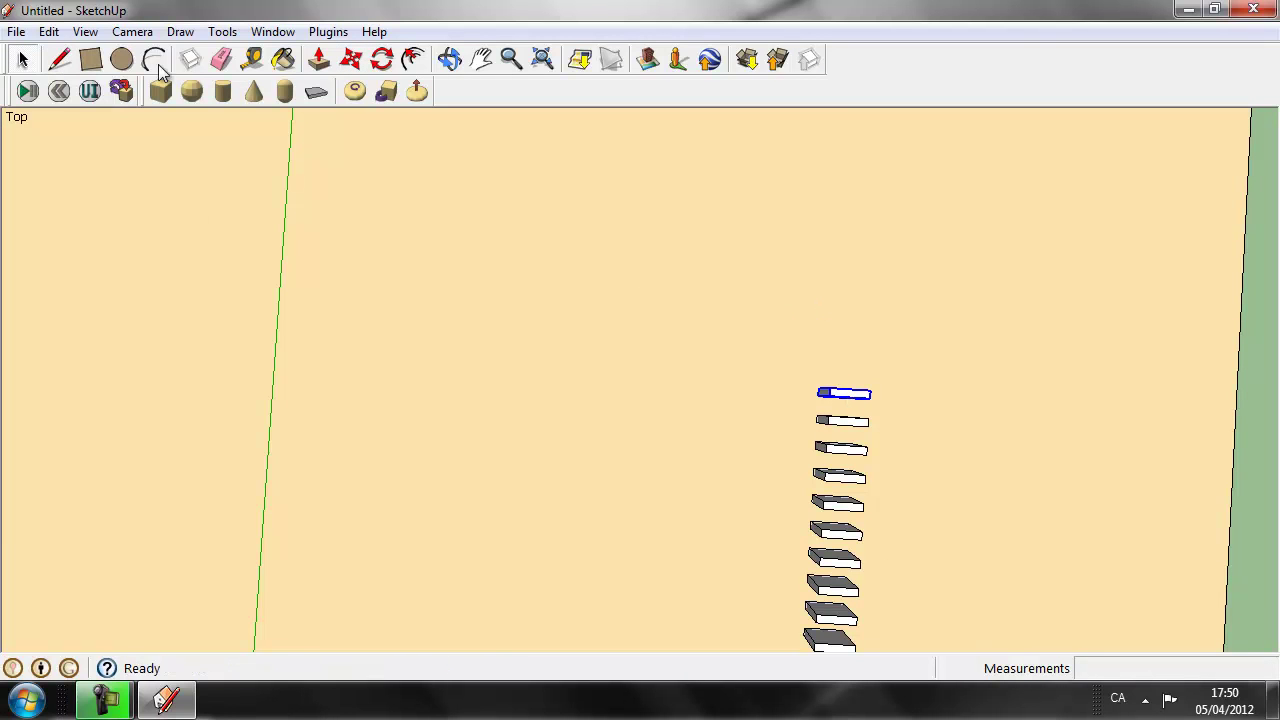
click(388, 62)
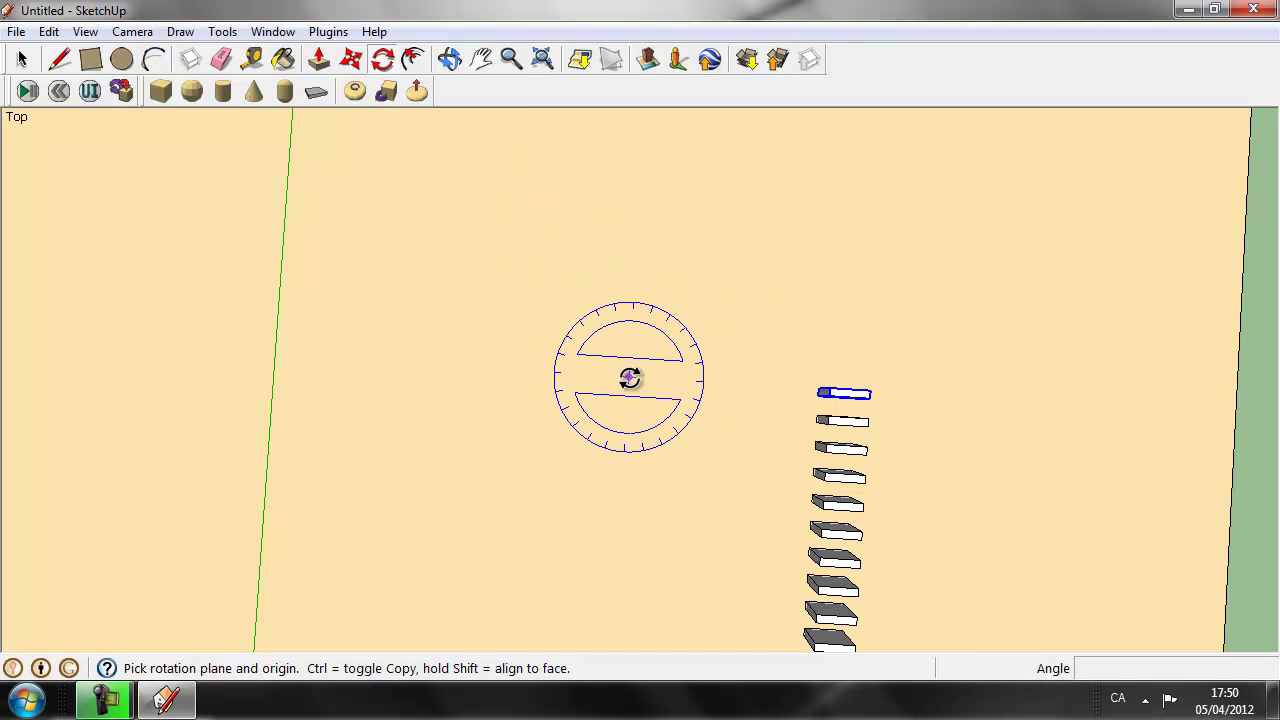
click(629, 379)
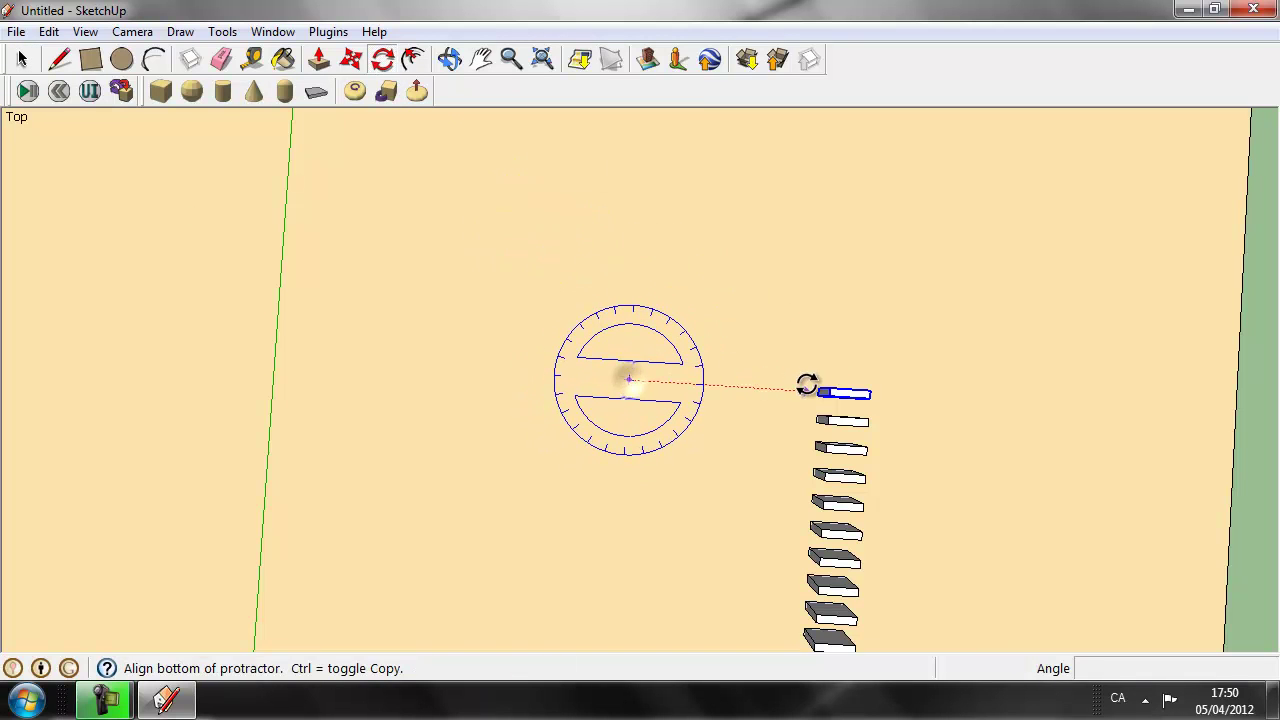
click(817, 390)
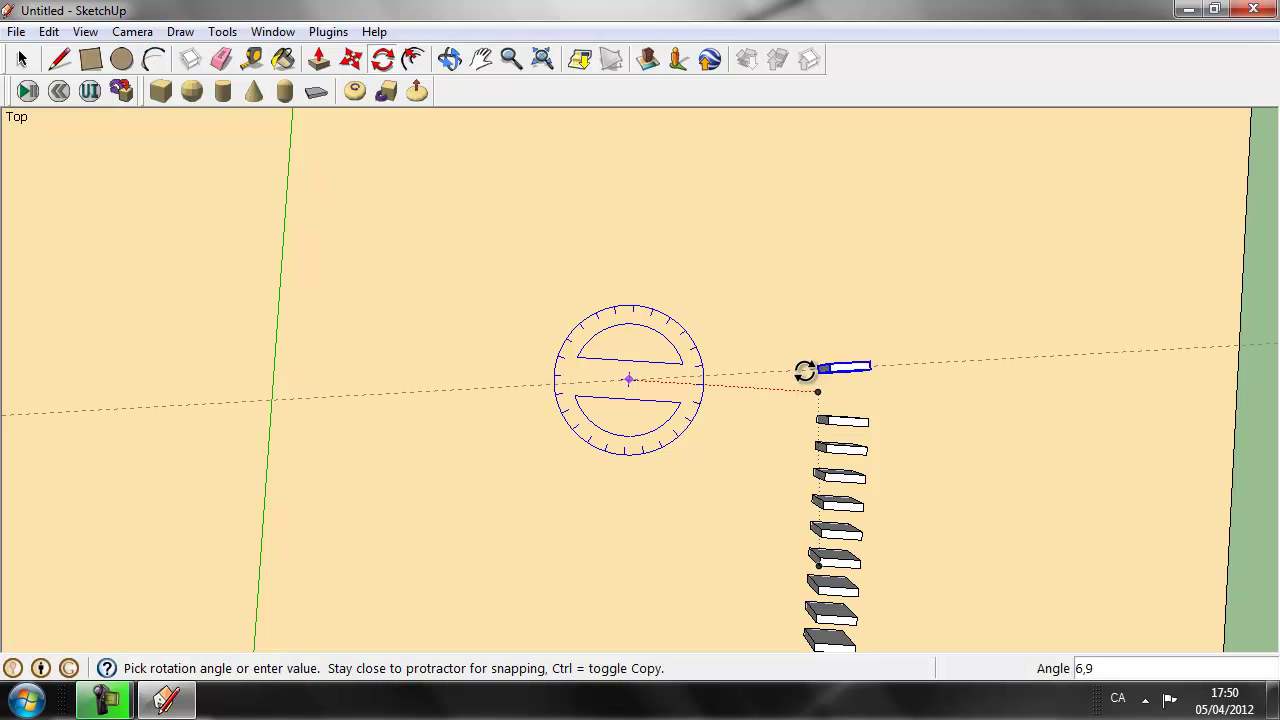
key(ctrl)
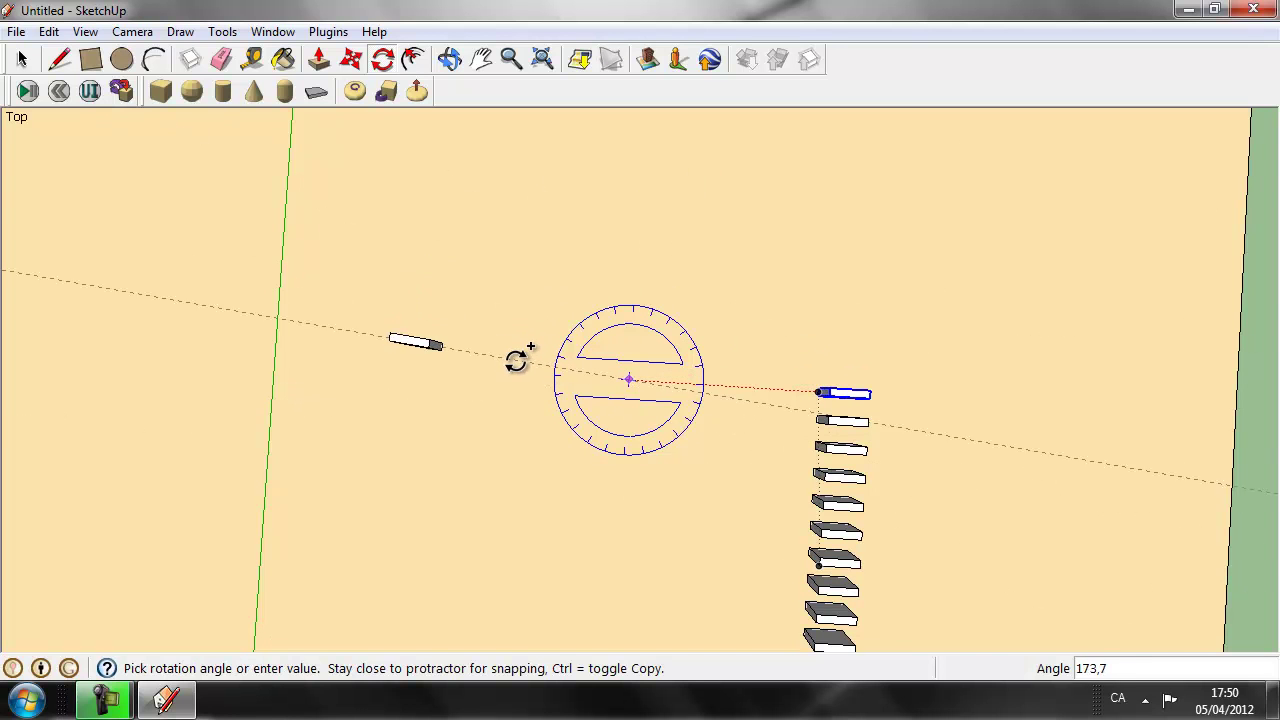
click(514, 374)
text(/30)
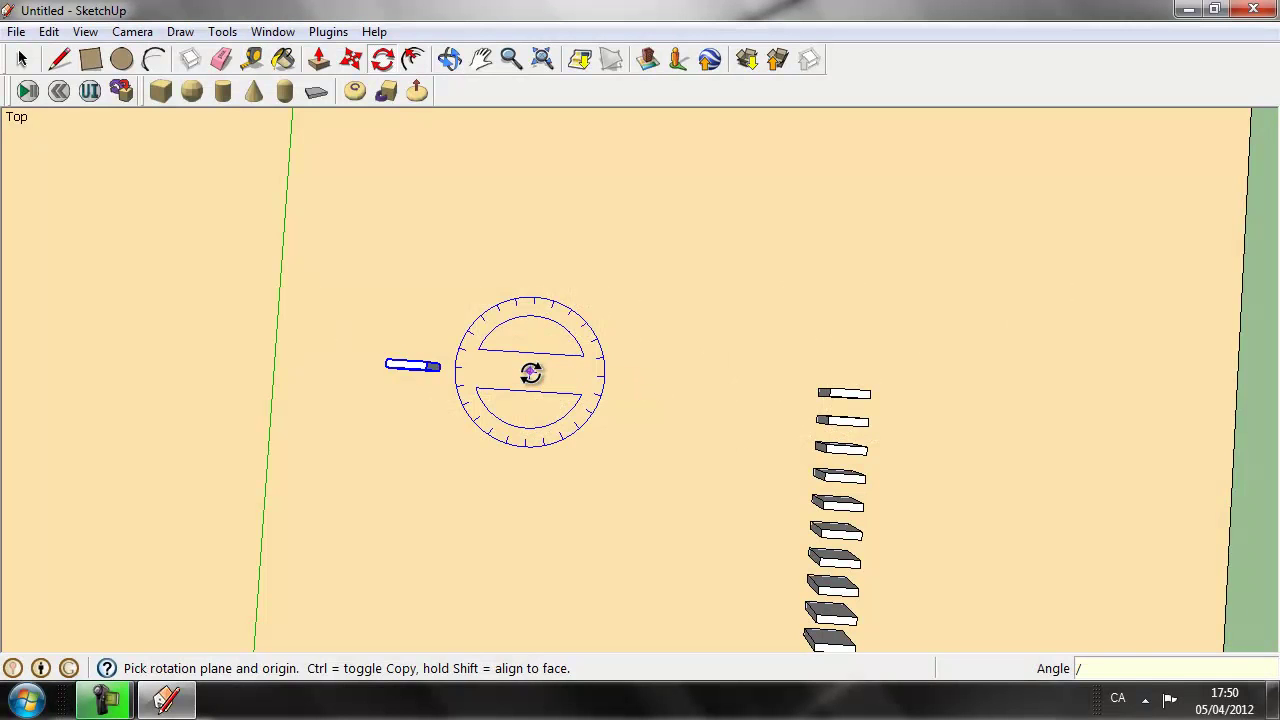
Divide the 180° turn into 20 evenly rotated domino copies forming a semicircular arc.
key(Return)
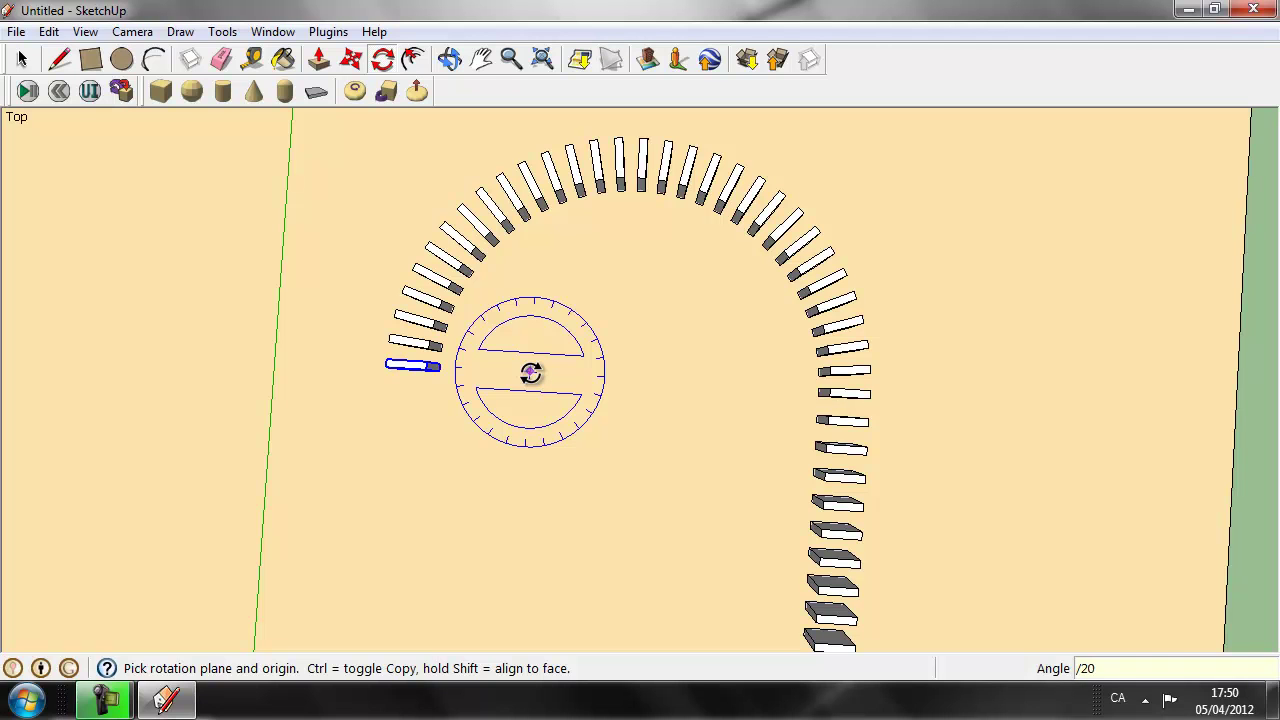
key(Return)
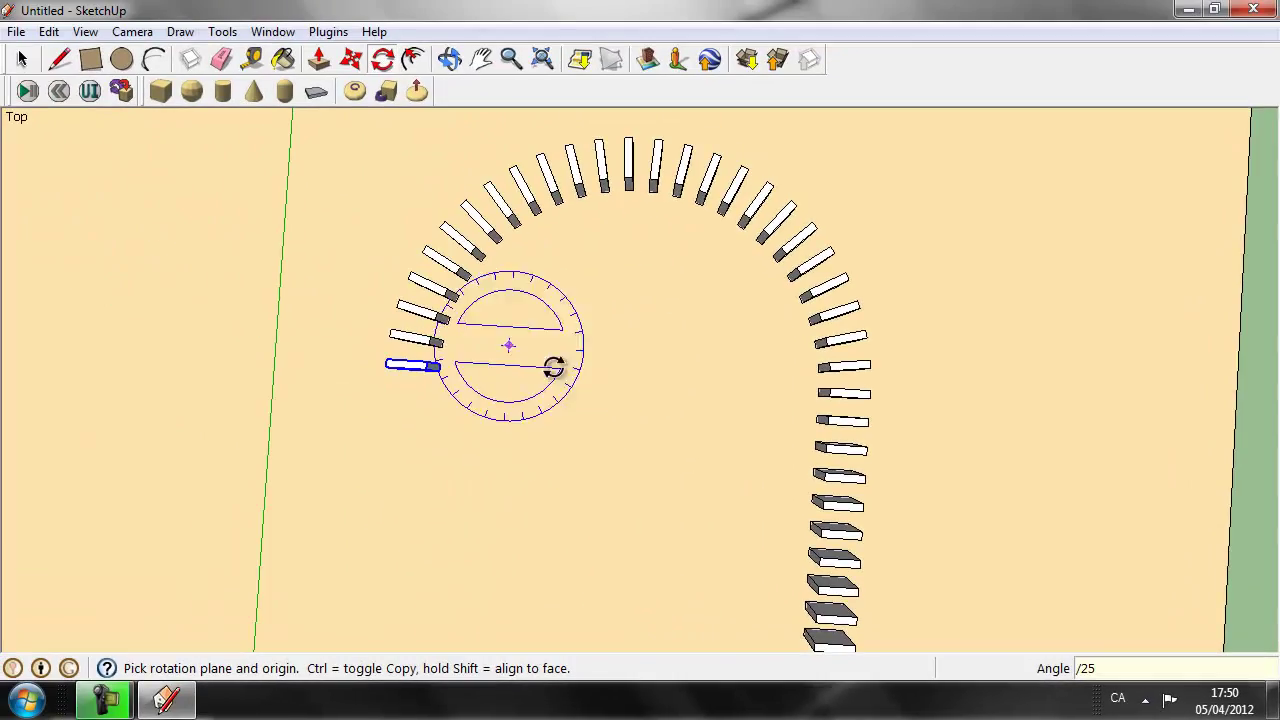
mouse_move(569, 474)
middle_down()
mouse_move(323, 523)
mouse_move(503, 557)
mouse_move(553, 410)
mouse_move(580, 257)
mouse_move(689, 220)
mouse_move(791, 300)
mouse_move(745, 542)
mouse_move(891, 443)
mouse_move(914, 514)
mouse_move(886, 634)
mouse_move(980, 678)
mouse_move(949, 603)
middle_up()
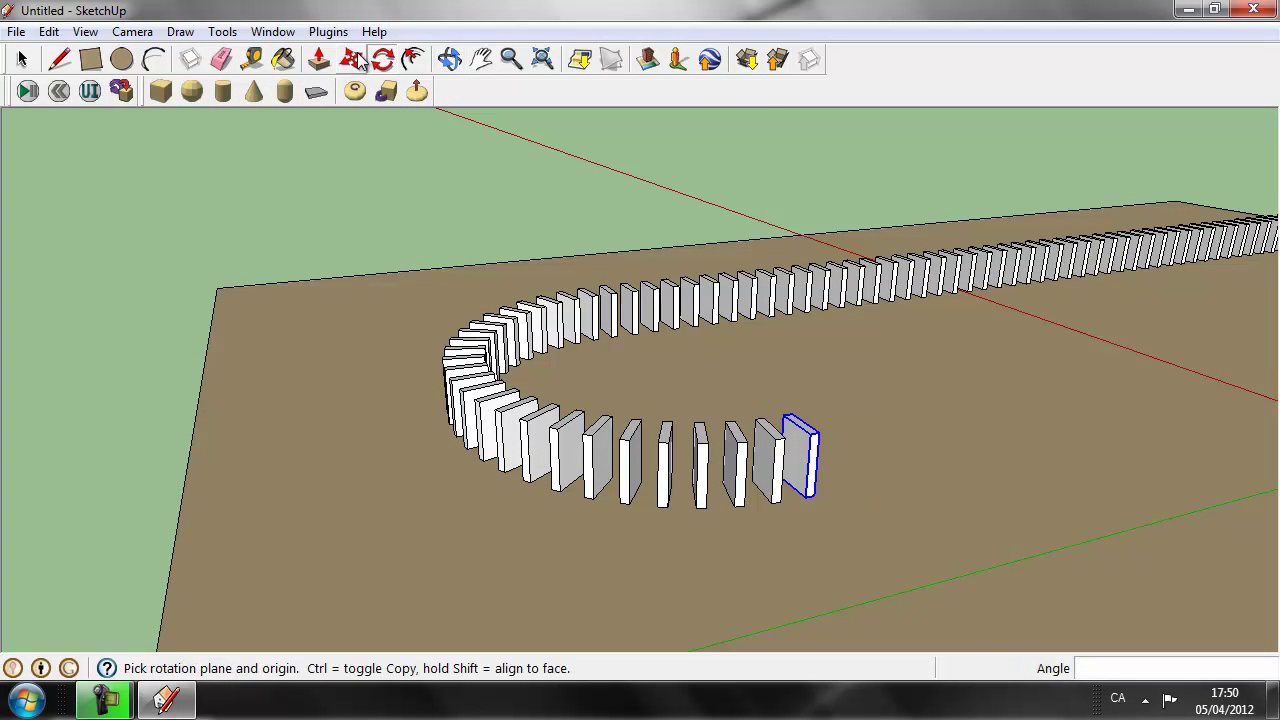
Copy the curve's last domino one spacing along and array it x50 into a second straight run.
click(354, 60)
click(812, 466)
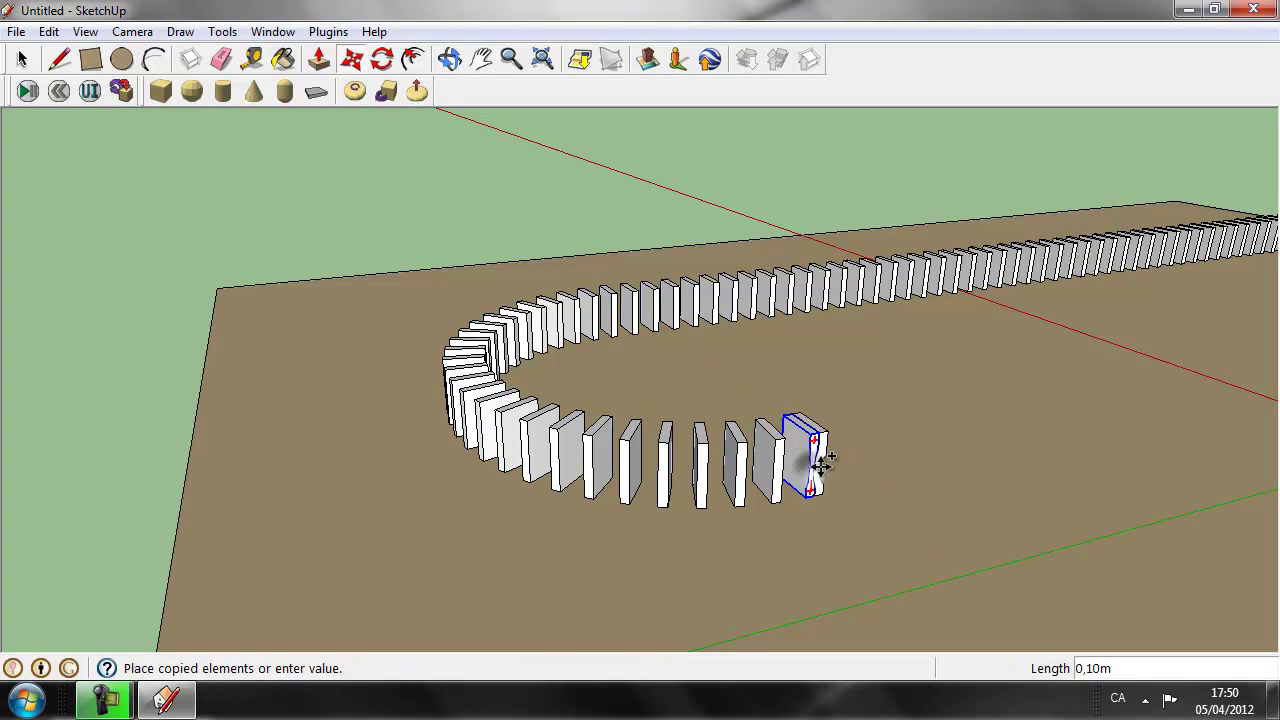
click(847, 456)
key(q)
text(35c)
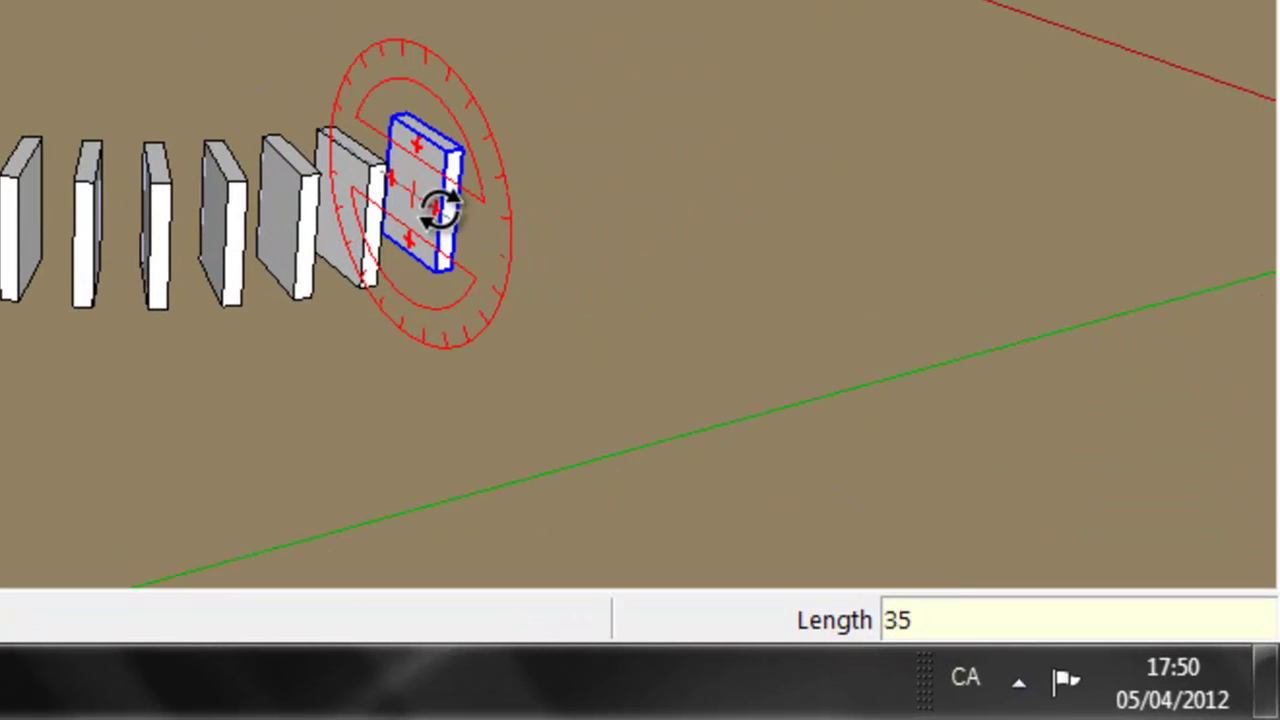
text(m)
text(m)
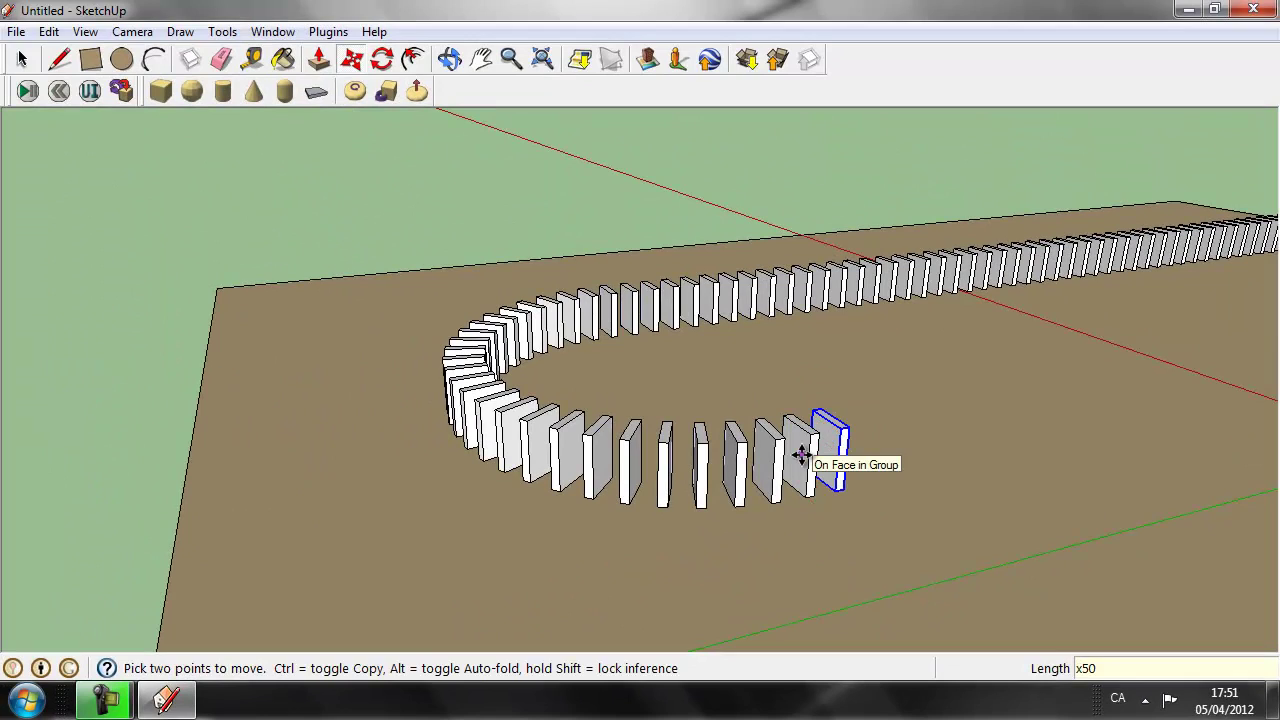
key(Return)
mouse_move(754, 380)
middle_down()
mouse_move(877, 474)
mouse_move(1033, 458)
mouse_move(1008, 543)
mouse_move(1008, 623)
middle_up()
scroll(1008, 628, down, 2)
key(m)
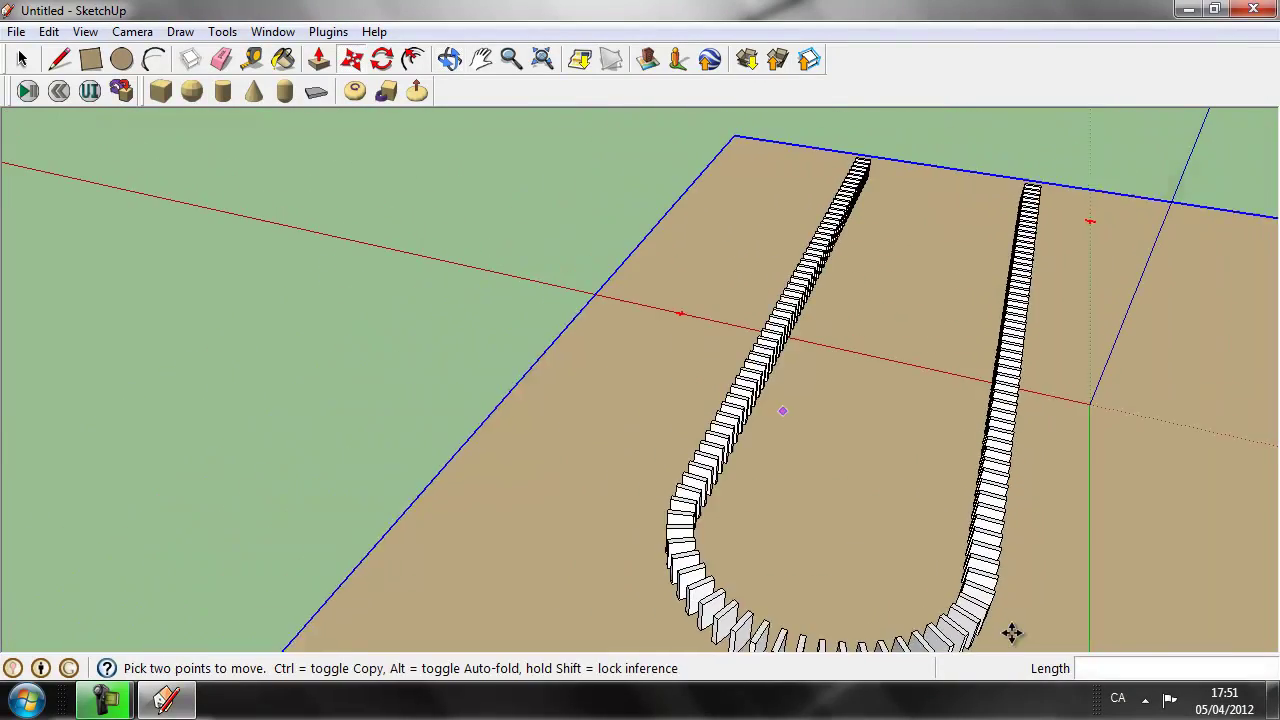
mouse_move(1013, 375)
middle_down()
mouse_move(977, 349)
mouse_move(923, 357)
mouse_move(789, 283)
middle_up()
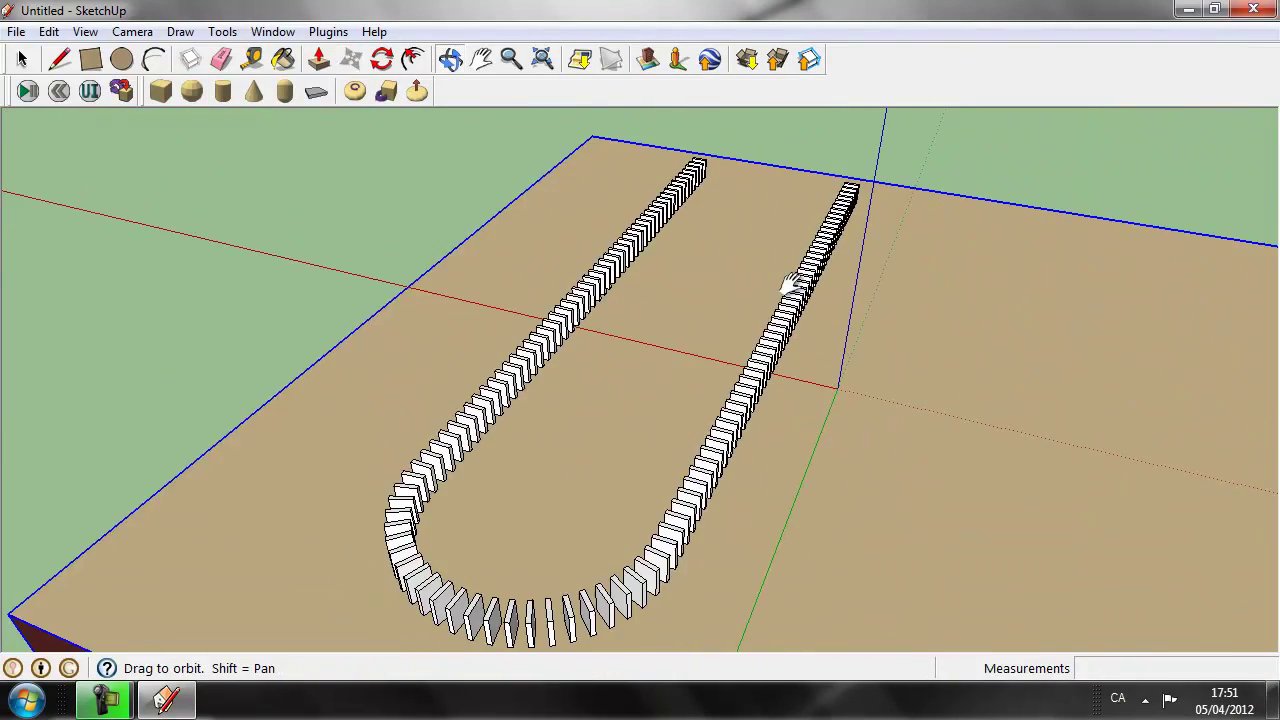
mouse_move(537, 380)
middle_down()
mouse_move(523, 463)
mouse_move(1043, 437)
mouse_move(306, 437)
mouse_move(500, 450)
mouse_move(700, 363)
mouse_move(846, 331)
mouse_move(857, 371)
mouse_move(857, 323)
middle_up()
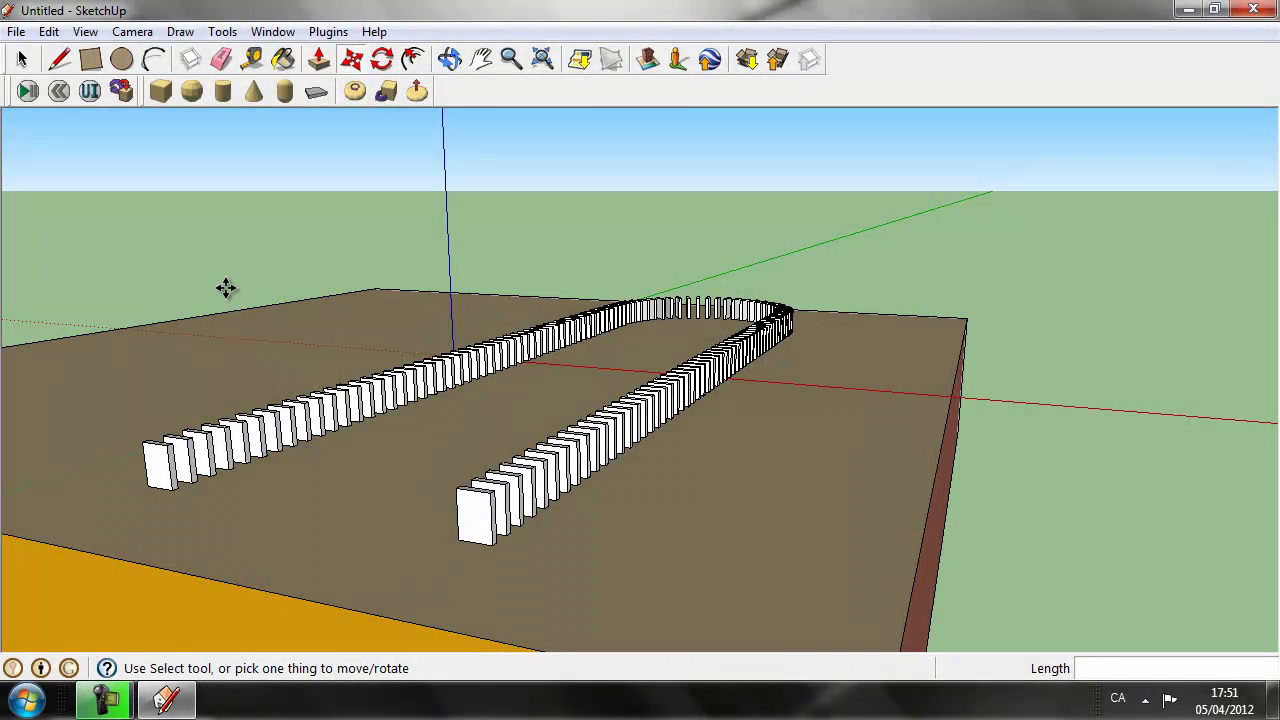
Start the SketchyPhysics simulation, close its control window, and push the first domino over.
click(28, 93)
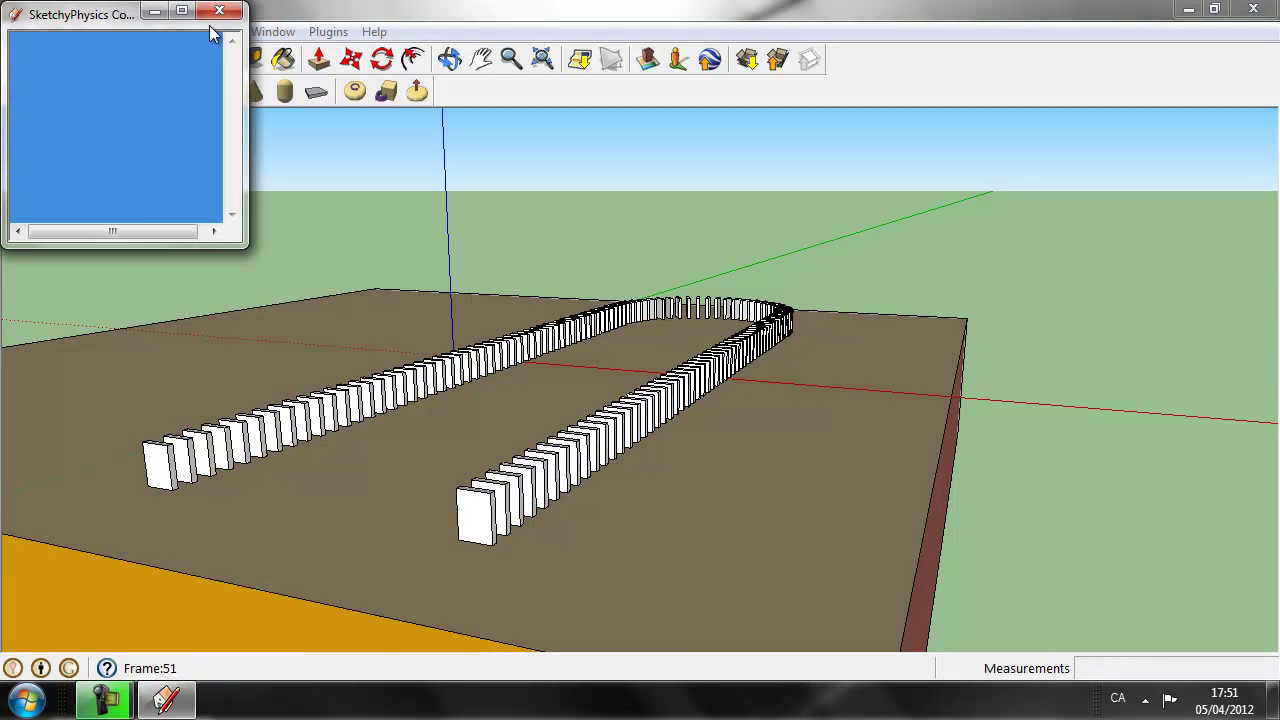
click(218, 12)
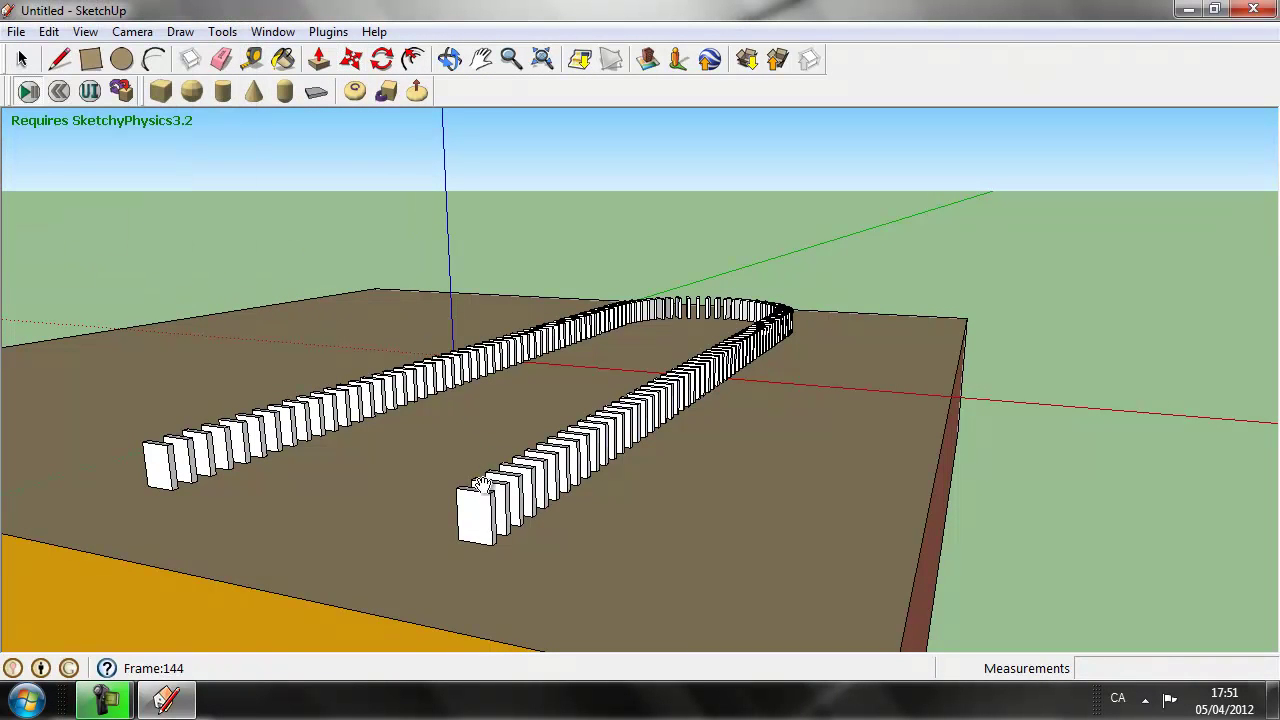
drag(480, 497, 506, 471)
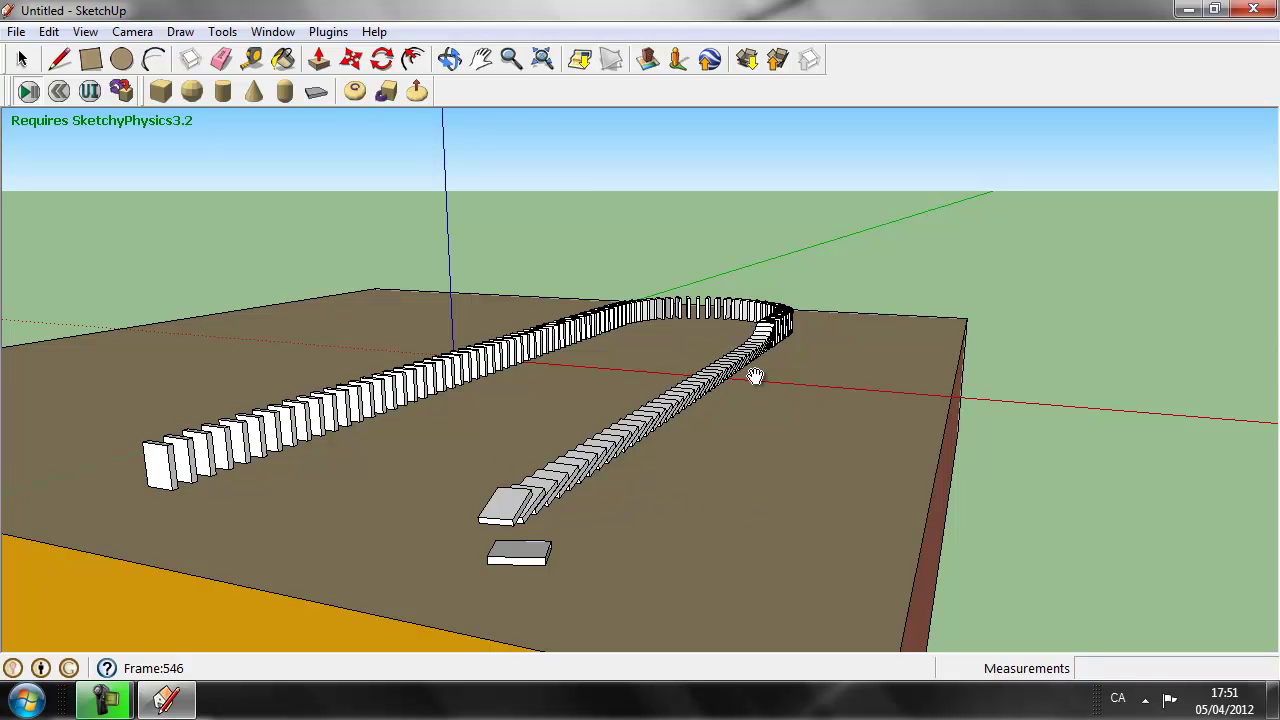
Follow the chain reaction around the U-shaped track with orbit and zoom, then drag several dominoes out of the row.
mouse_move(790, 414)
middle_down()
mouse_move(632, 480)
mouse_move(293, 488)
middle_up()
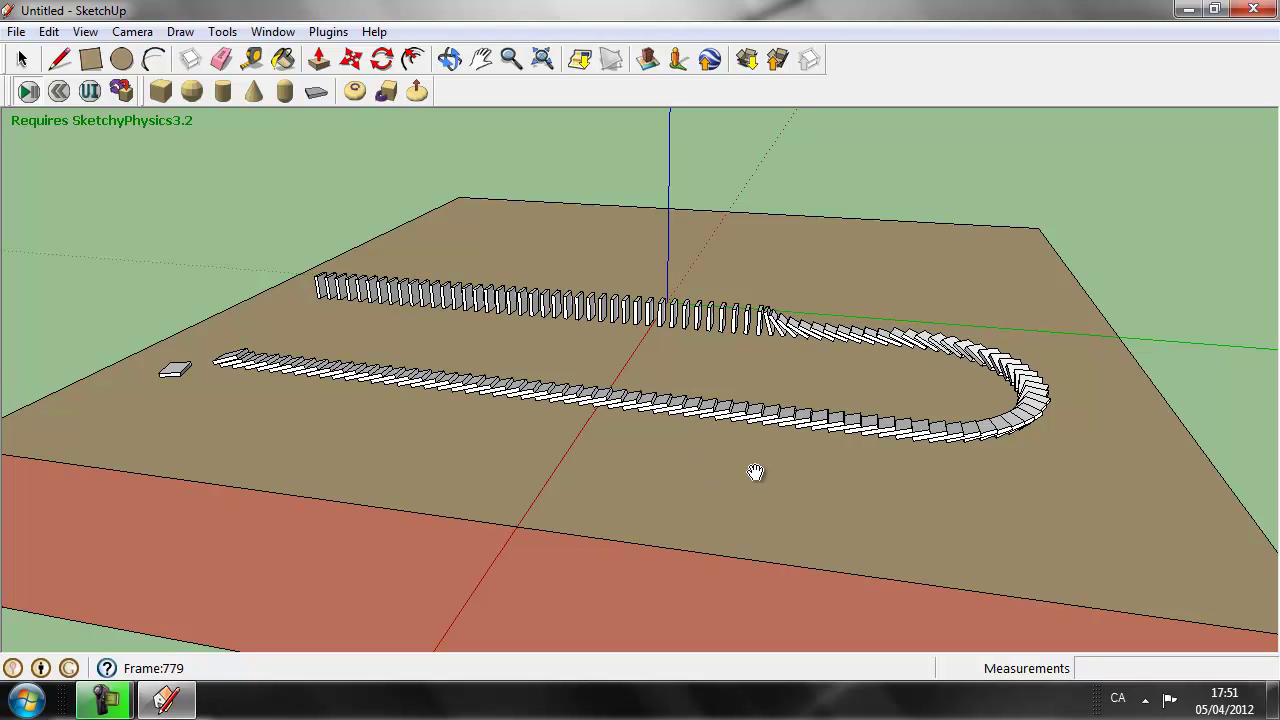
mouse_move(300, 323)
middle_down()
mouse_move(340, 374)
mouse_move(387, 339)
middle_up()
scroll(265, 312, up, 2)
scroll(268, 312, up, 2)
scroll(272, 313, up, 2)
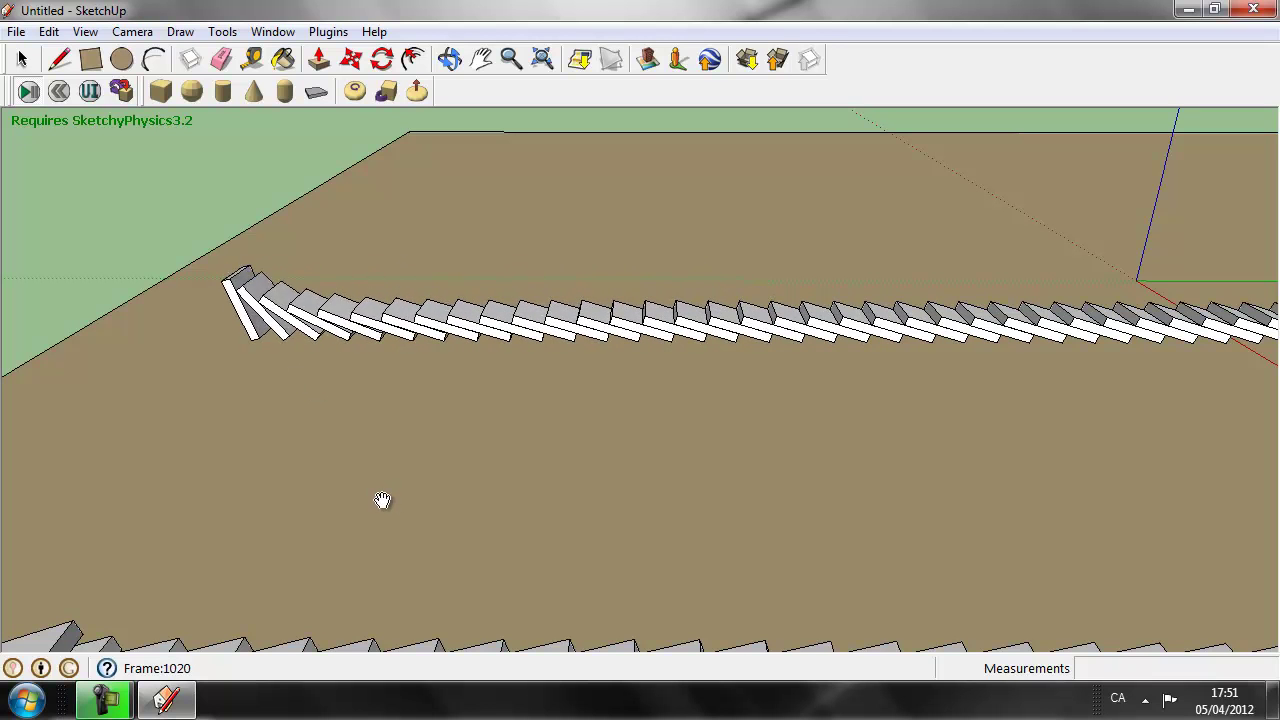
drag(238, 320, 543, 246)
mouse_move(503, 290)
mouse_down()
mouse_move(657, 306)
mouse_move(757, 214)
mouse_up()
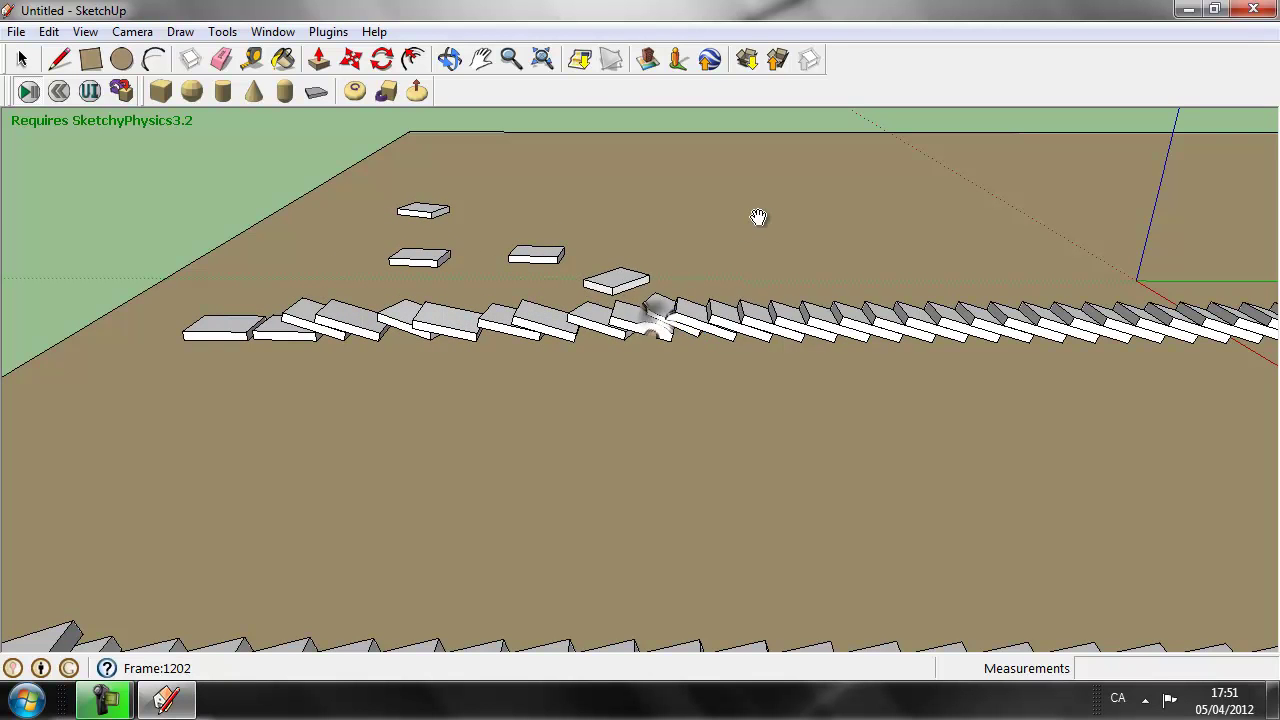
Reset the dominoes upright and replay the simulation, flinging two dominoes before tipping the first one over.
click(60, 93)
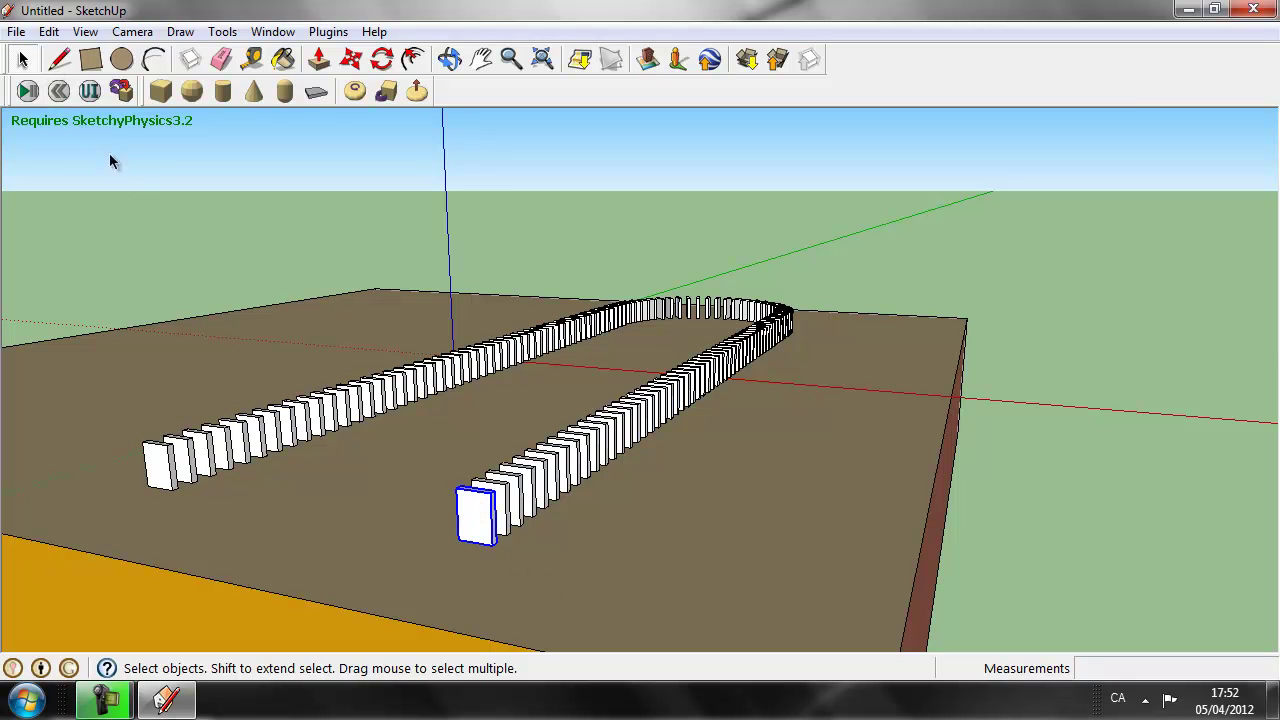
click(27, 91)
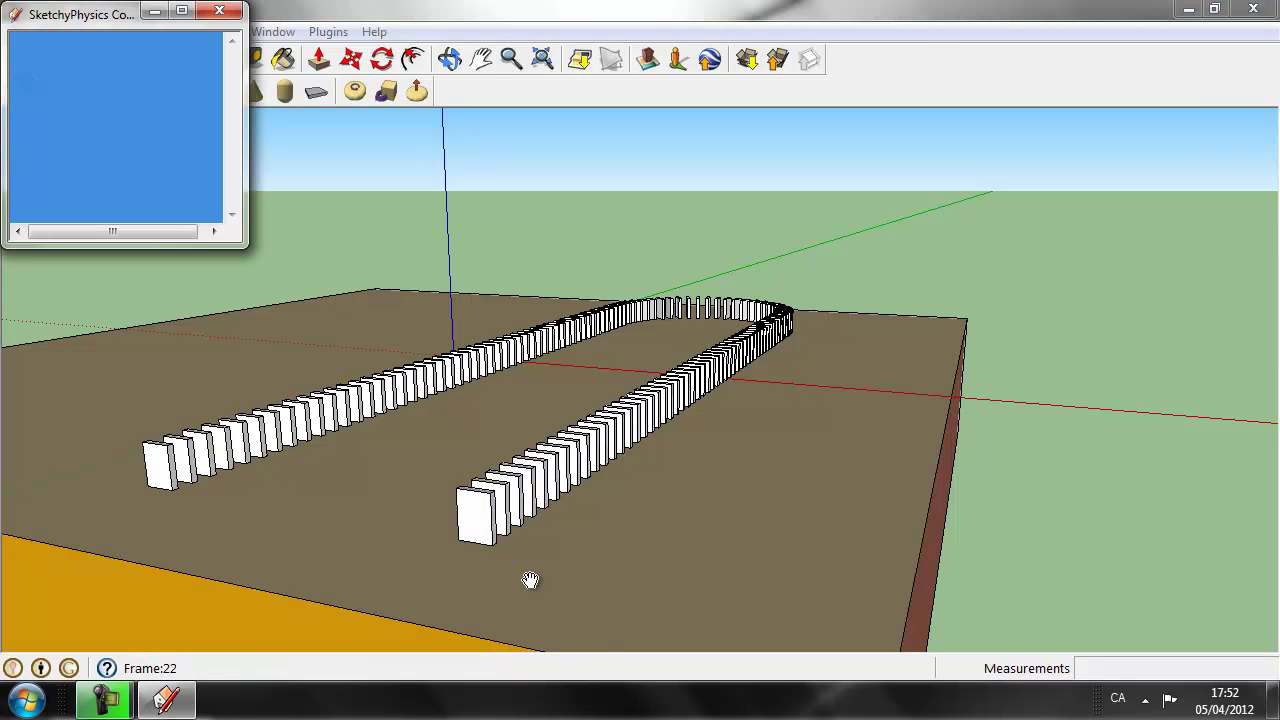
drag(474, 507, 751, 523)
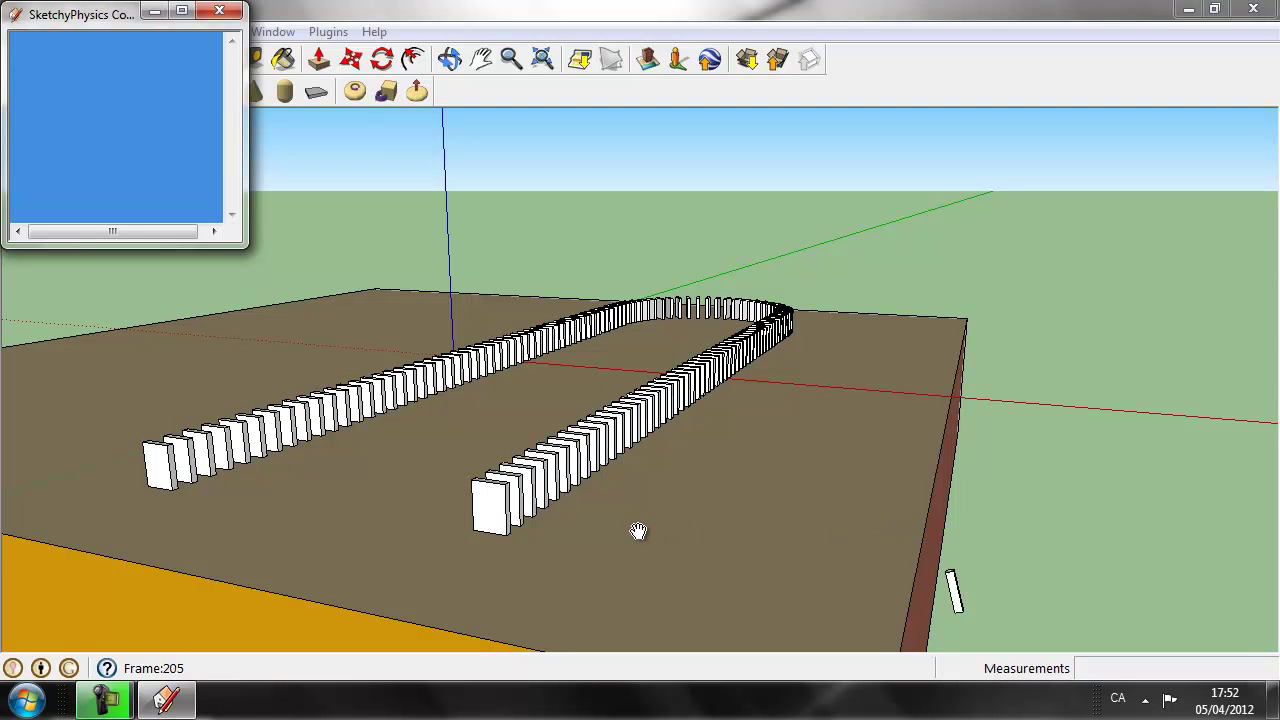
drag(497, 507, 1051, 523)
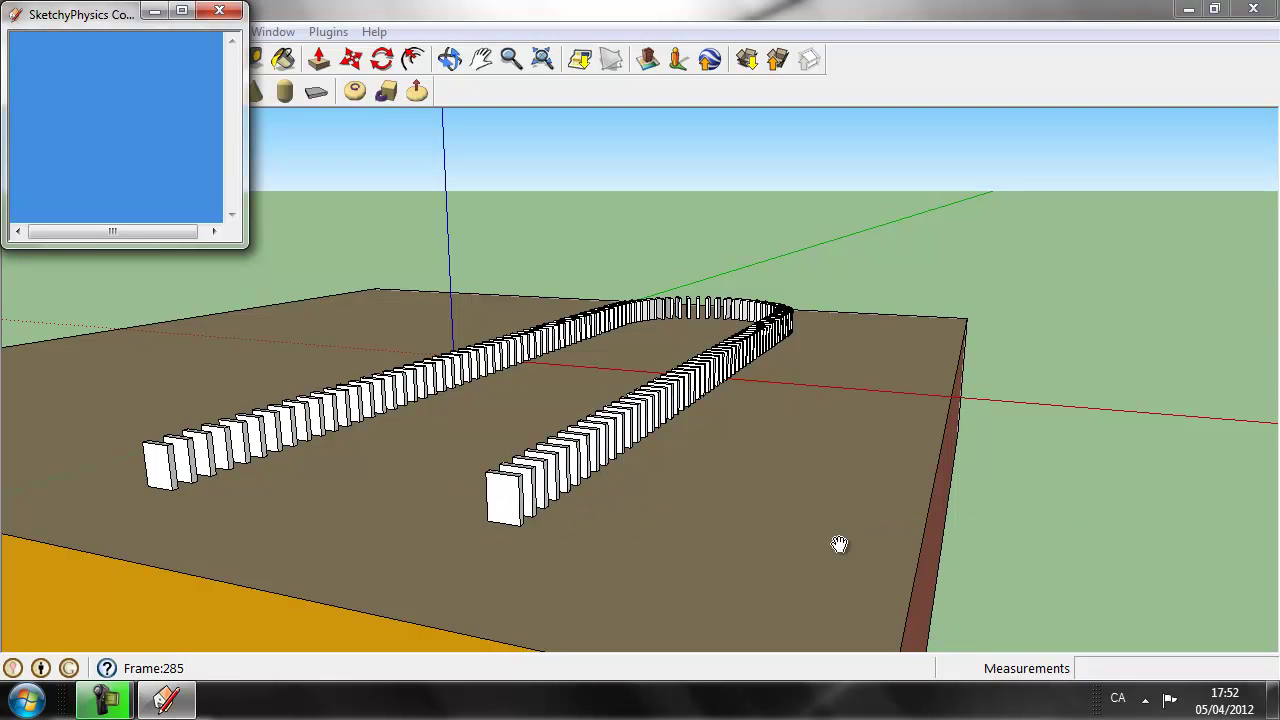
drag(500, 480, 527, 457)
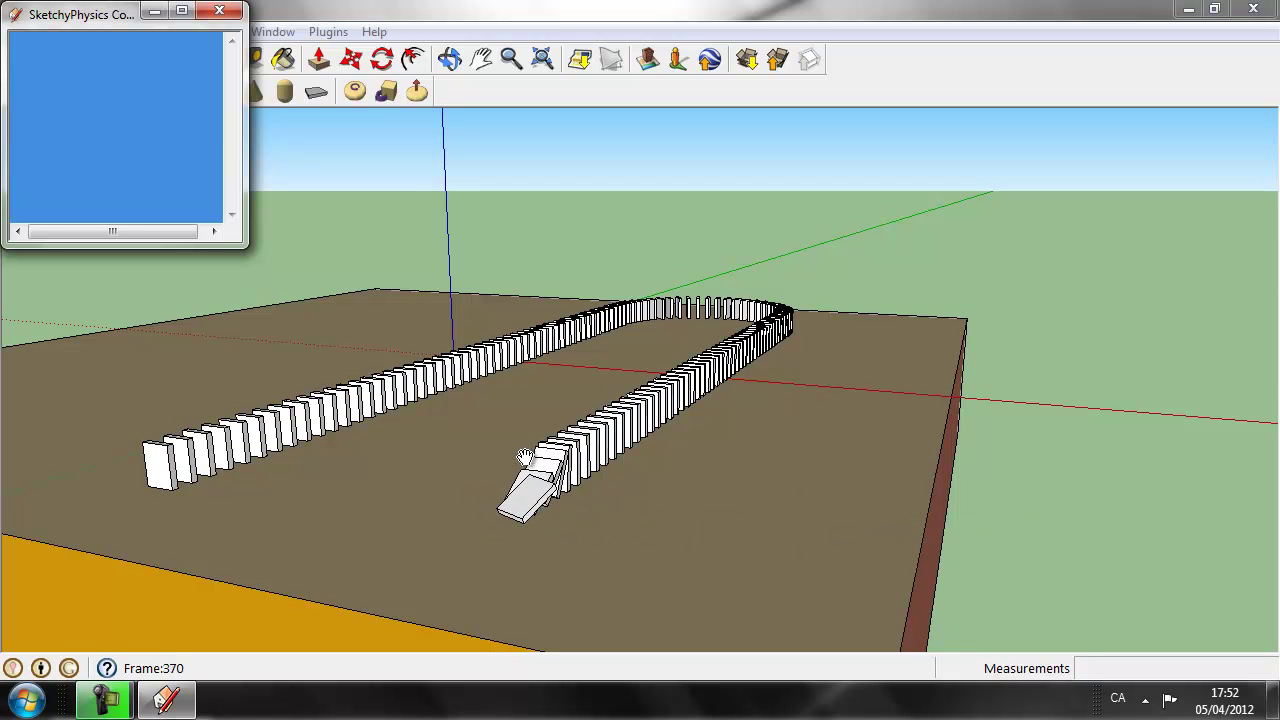